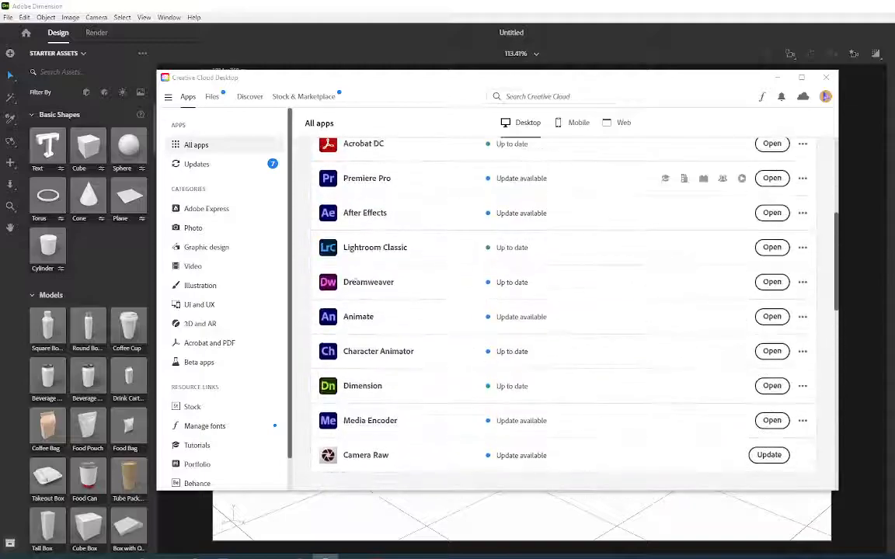
# - Look through the desktop apps in Creative Cloud and minimize its window to return to Adobe Dimension
pyautogui.scroll(-5, 388, 419)
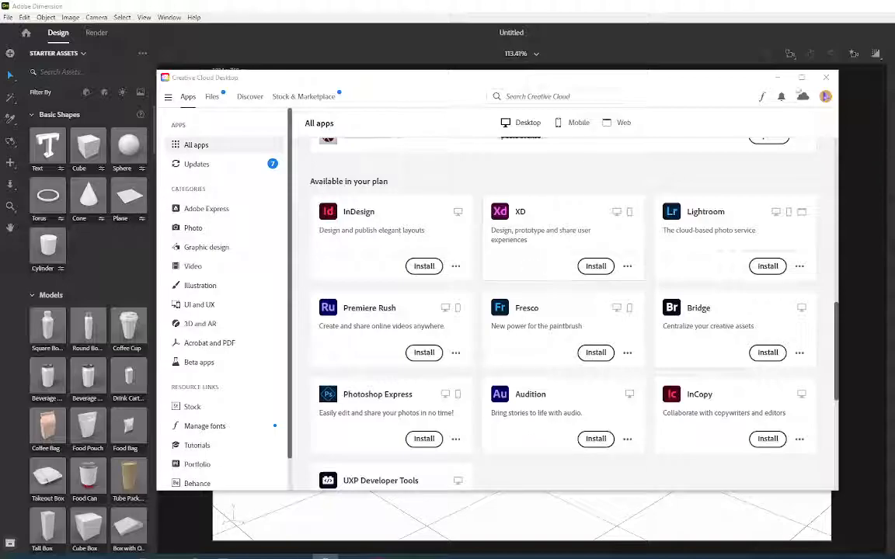
pyautogui.click(775, 78)
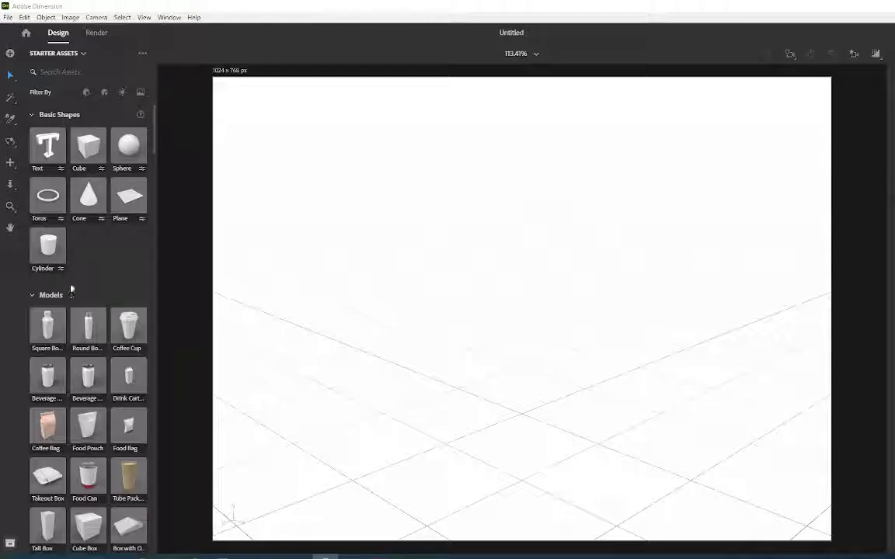
# - Browse the starter assets, from basic shapes and models through materials and lights to images
pyautogui.scroll(-4, 71, 283)
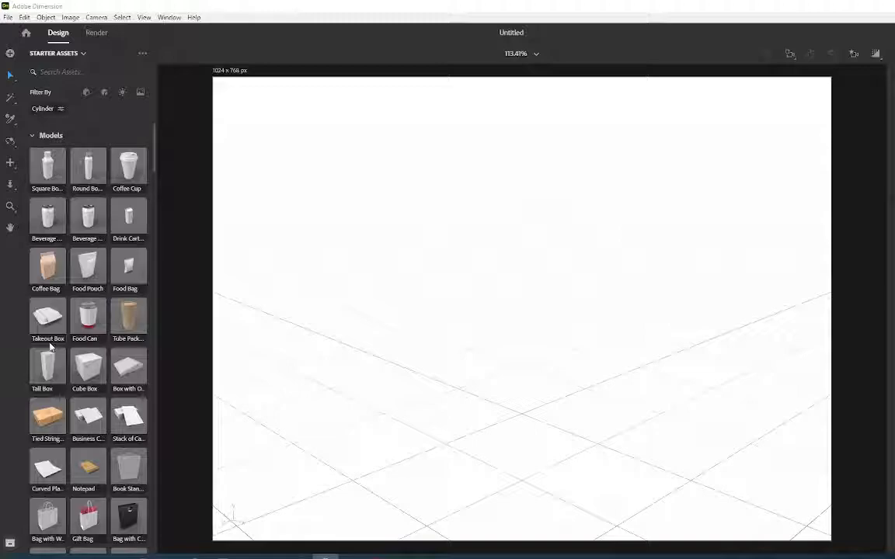
pyautogui.scroll(-12, 49, 347)
pyautogui.scroll(-15, 86, 400)
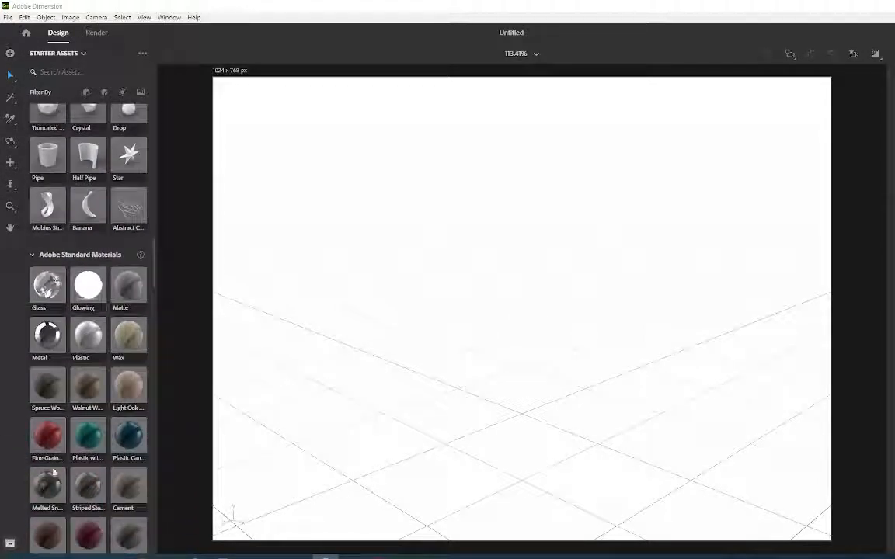
pyautogui.scroll(-15, 49, 483)
pyautogui.scroll(-15, 85, 311)
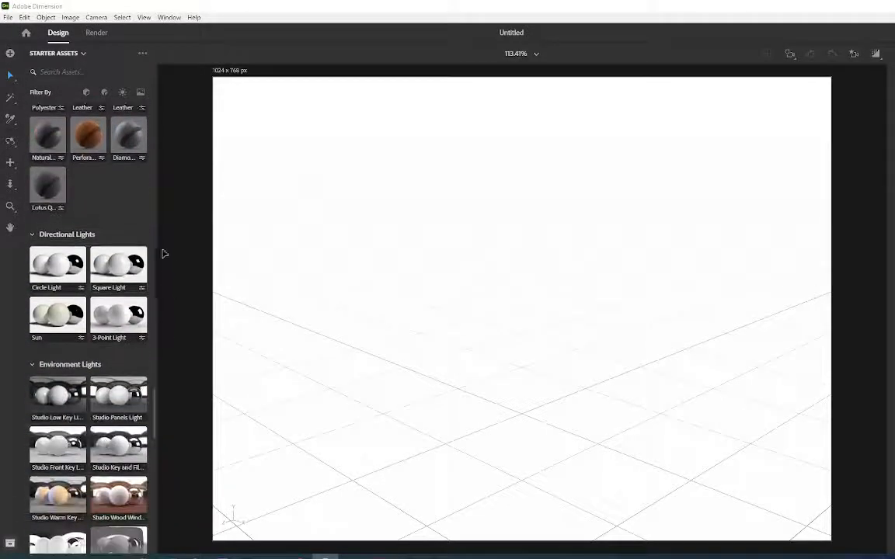
pyautogui.scroll(-10, 98, 414)
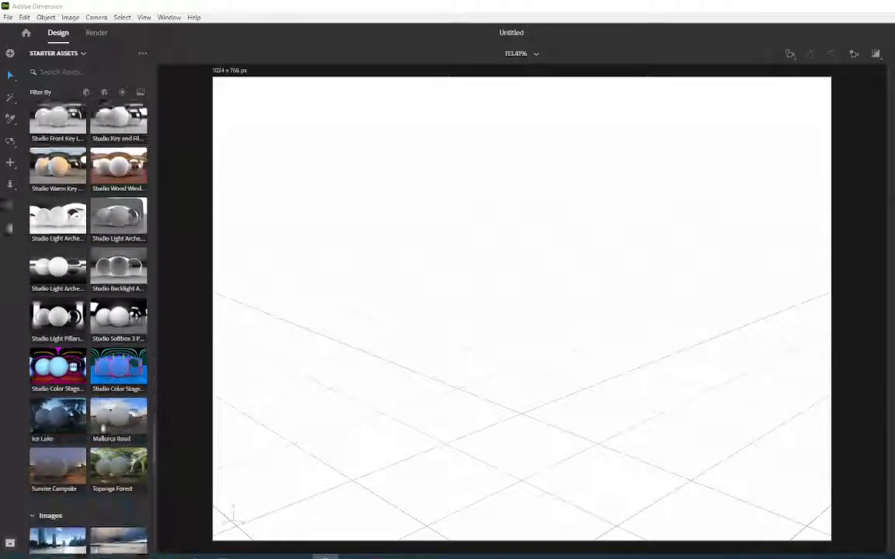
pyautogui.scroll(-5, 81, 373)
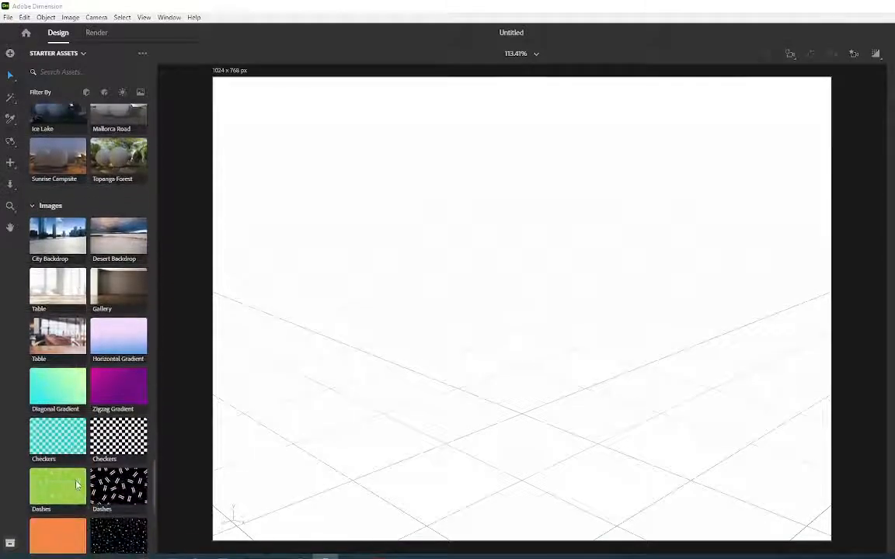
pyautogui.scroll(15, 93, 416)
pyautogui.scroll(20, 95, 415)
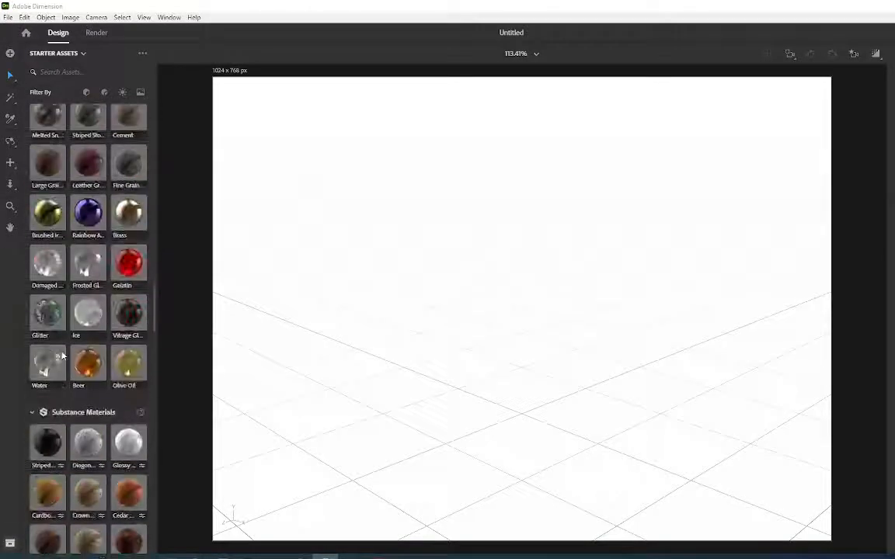
pyautogui.scroll(15, 63, 355)
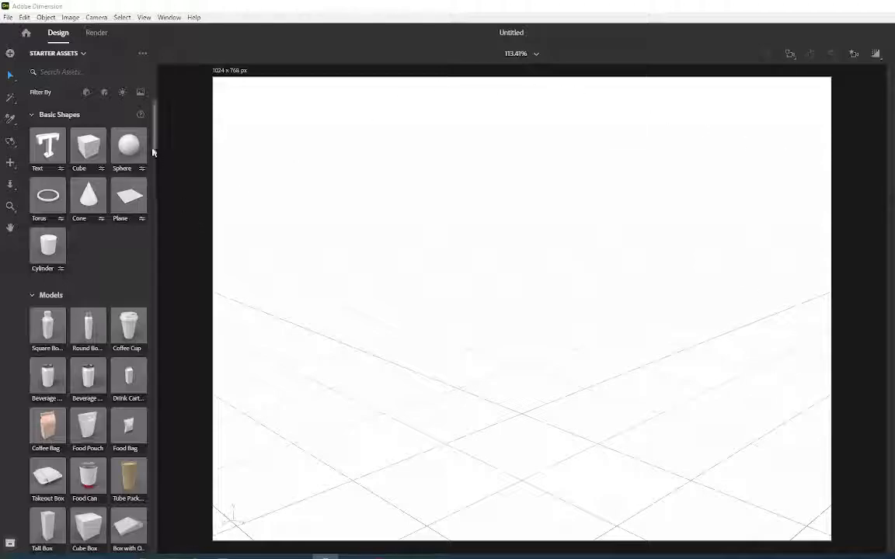
# - Add a cube and scale it along X and Y into a thin, tall box standing on the ground
pyautogui.click(83, 146)
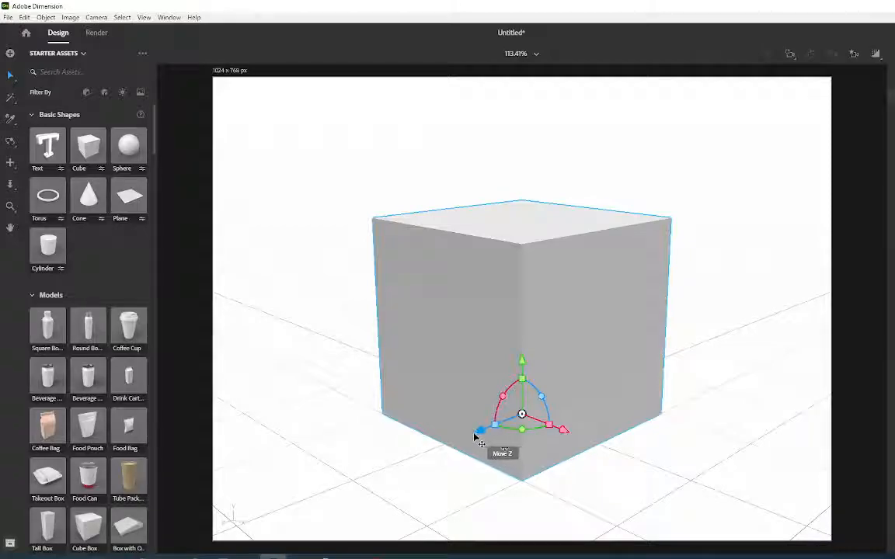
pyautogui.moveTo(565, 433)
pyautogui.mouseDown()
pyautogui.moveTo(644, 466)
pyautogui.moveTo(581, 428)
pyautogui.moveTo(575, 433)
pyautogui.mouseUp()
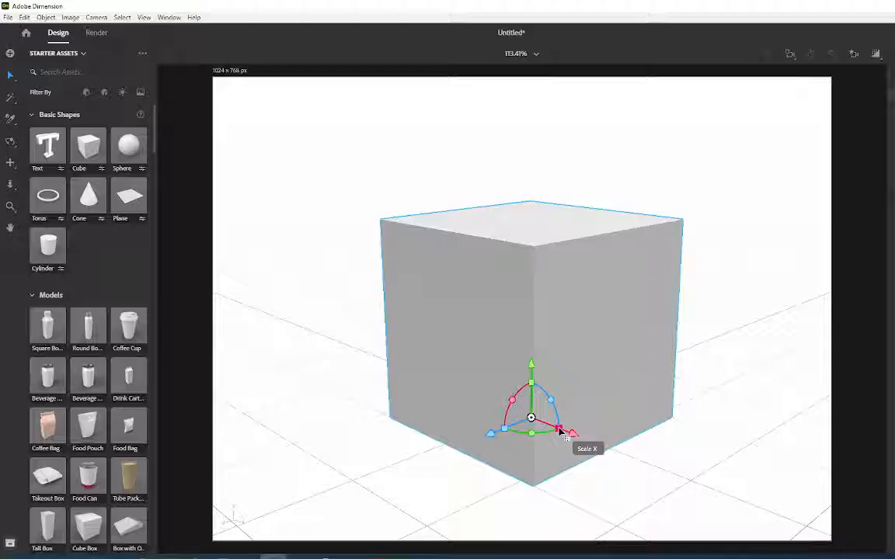
pyautogui.moveTo(561, 431); pyautogui.dragTo(535, 416)
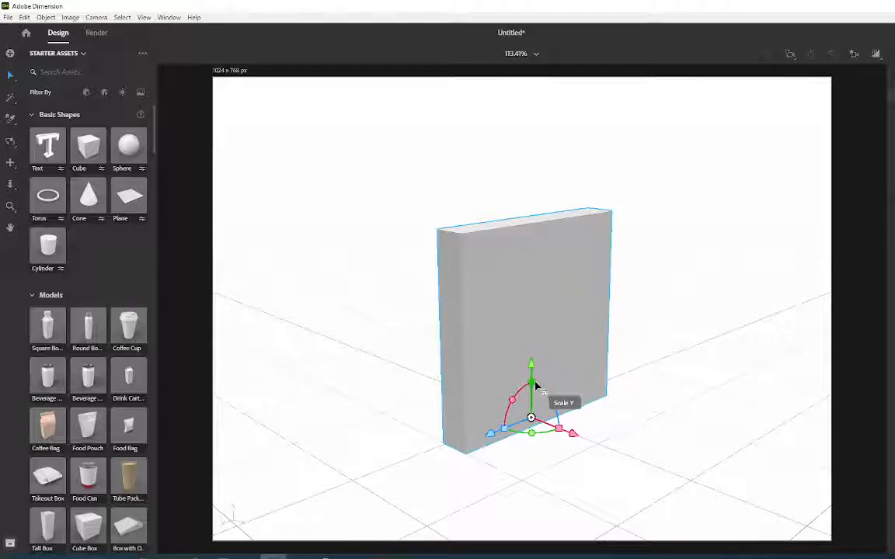
pyautogui.moveTo(532, 383); pyautogui.dragTo(561, 150)
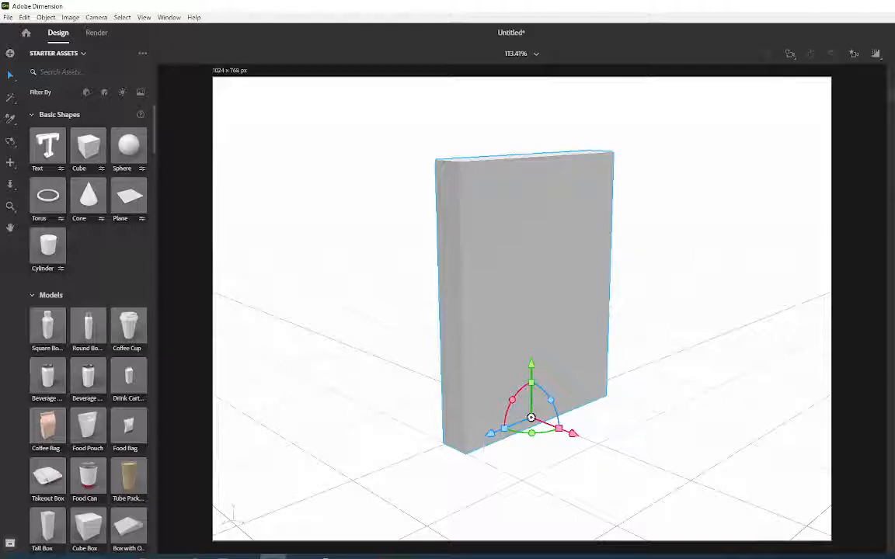
pyautogui.moveTo(532, 365); pyautogui.dragTo(533, 323)
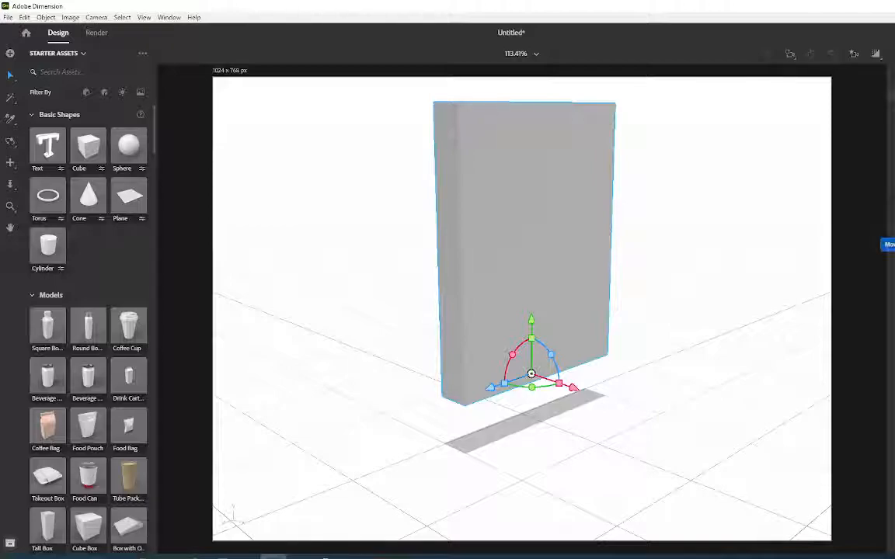
pyautogui.hotkey('ctrl', '.')
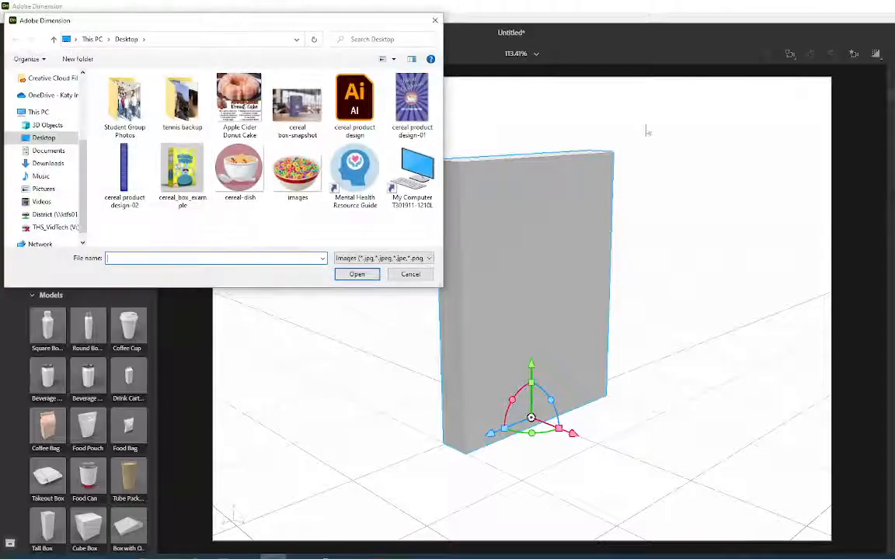
# - Place the image "cereal product design-01" on the box and scale and position it to cover the whole front face
pyautogui.doubleClick(410, 99)
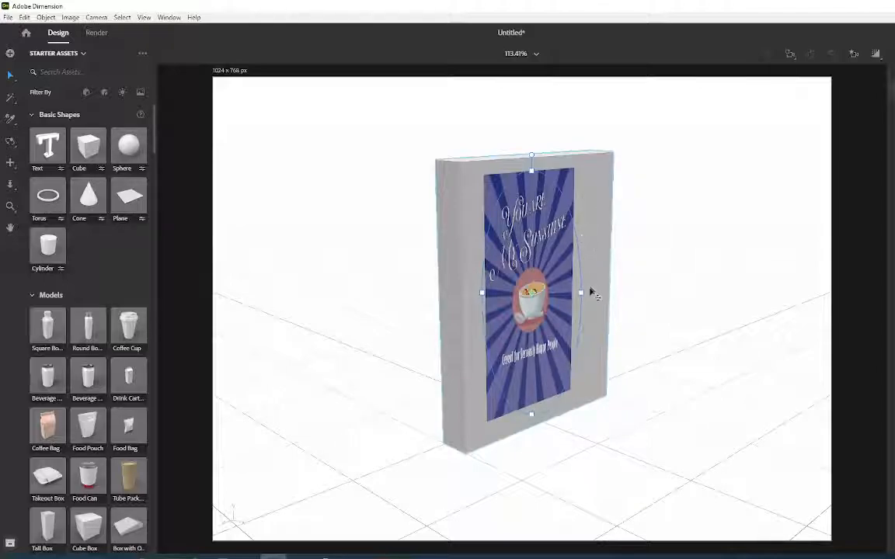
pyautogui.moveTo(582, 296)
pyautogui.mouseDown()
pyautogui.moveTo(612, 291)
pyautogui.moveTo(580, 296)
pyautogui.moveTo(592, 295)
pyautogui.moveTo(546, 271)
pyautogui.moveTo(579, 257)
pyautogui.moveTo(566, 253)
pyautogui.moveTo(569, 285)
pyautogui.mouseUp()
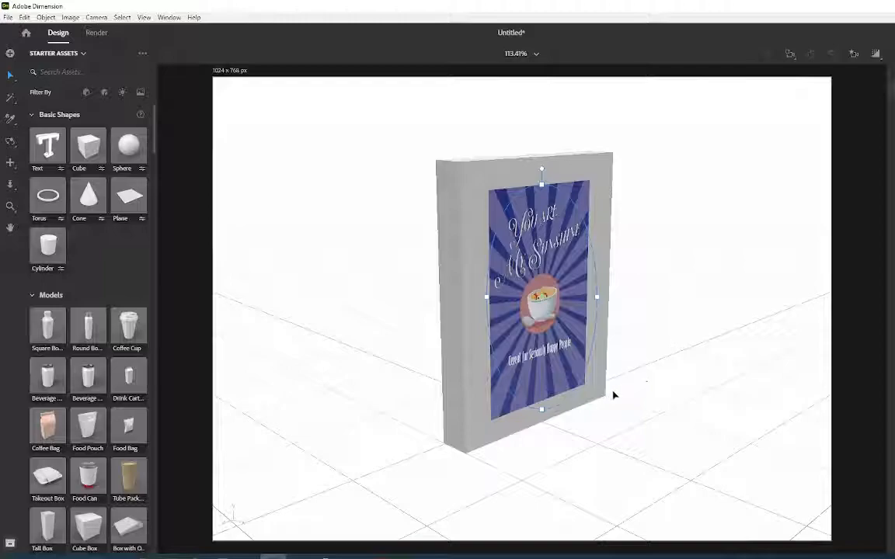
pyautogui.moveTo(600, 301); pyautogui.dragTo(613, 305)
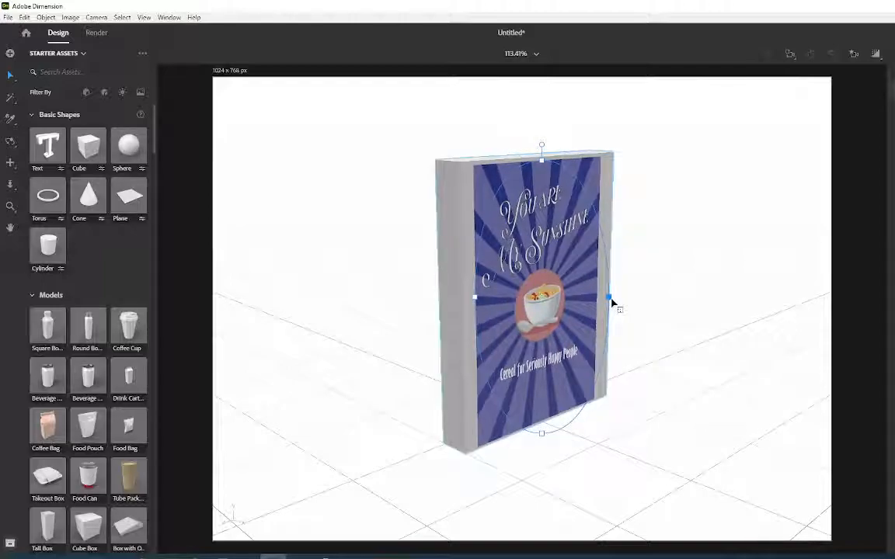
pyautogui.moveTo(542, 295); pyautogui.dragTo(537, 290)
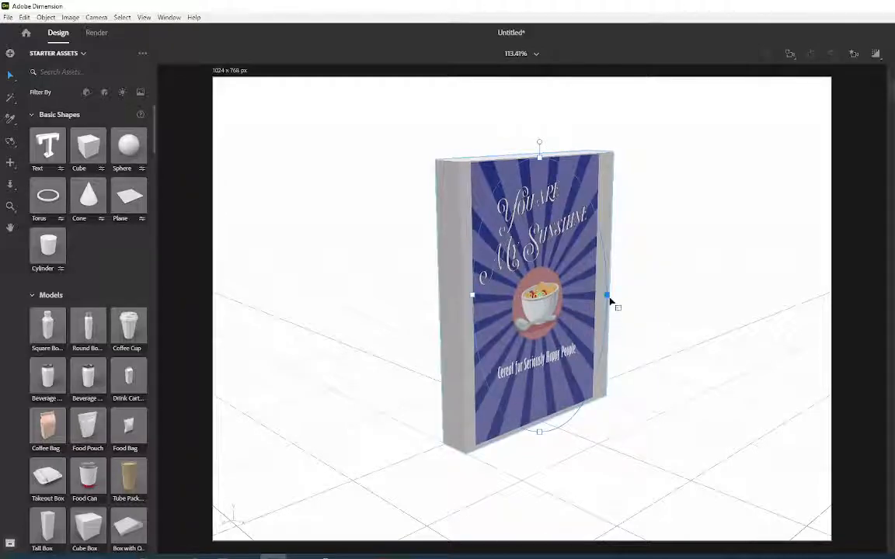
pyautogui.moveTo(610, 299); pyautogui.dragTo(611, 300)
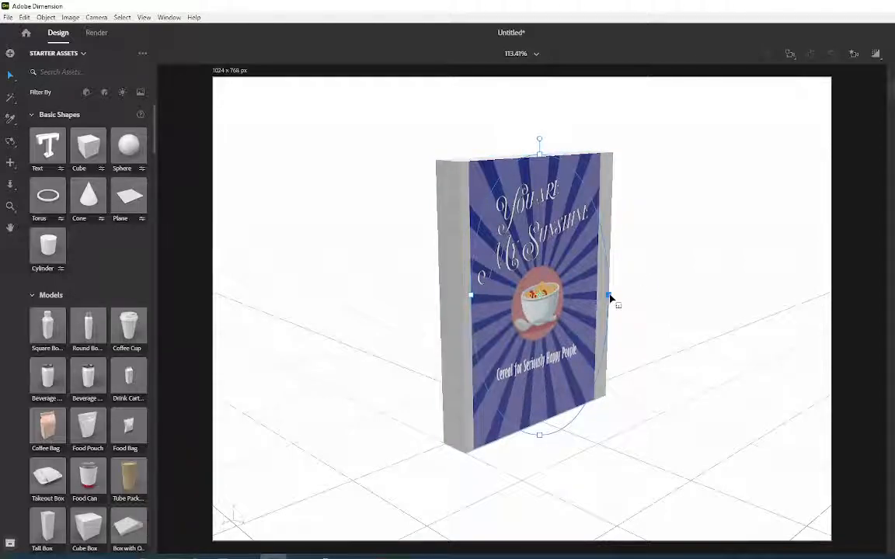
pyautogui.moveTo(610, 298)
pyautogui.mouseDown()
pyautogui.moveTo(620, 298)
pyautogui.moveTo(600, 308)
pyautogui.mouseUp()
pyautogui.click(701, 302)
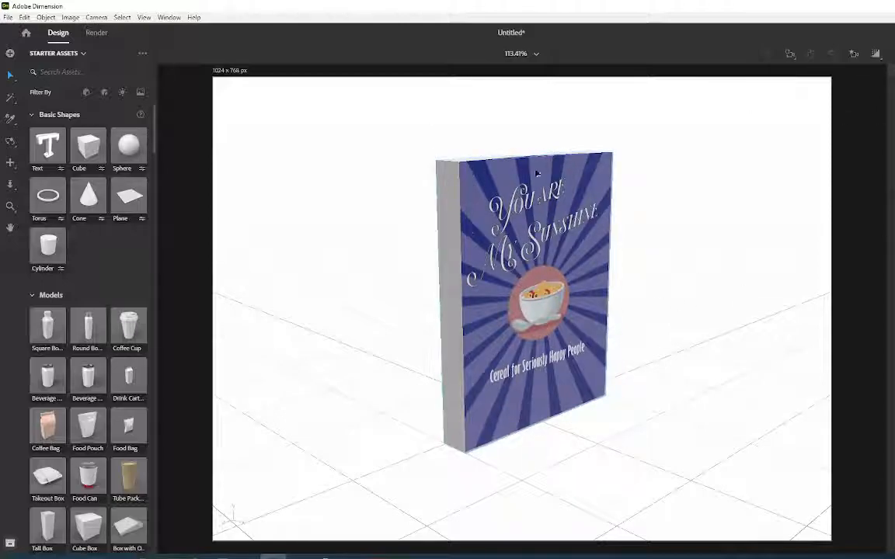
# - Place the image "cereal product design-02" on the box and move it onto the narrow side face
pyautogui.click(451, 236)
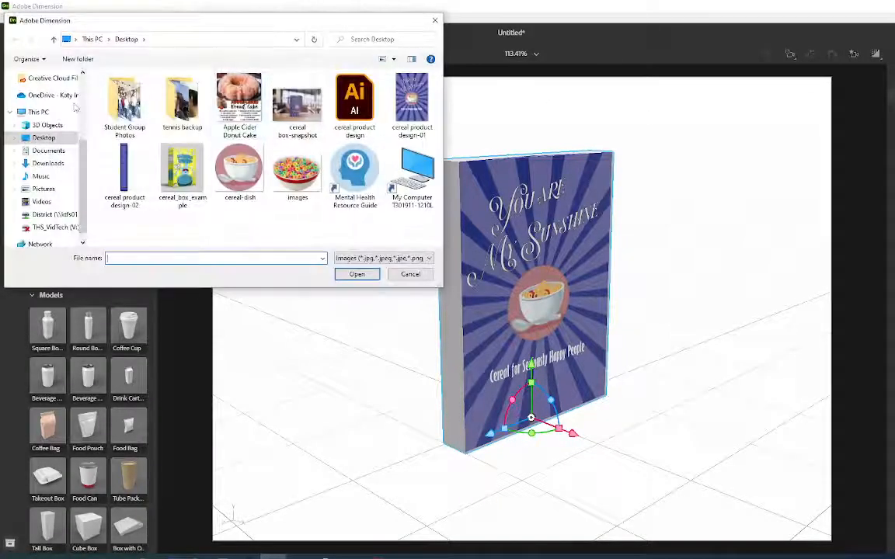
pyautogui.click(132, 182)
pyautogui.doubleClick(132, 182)
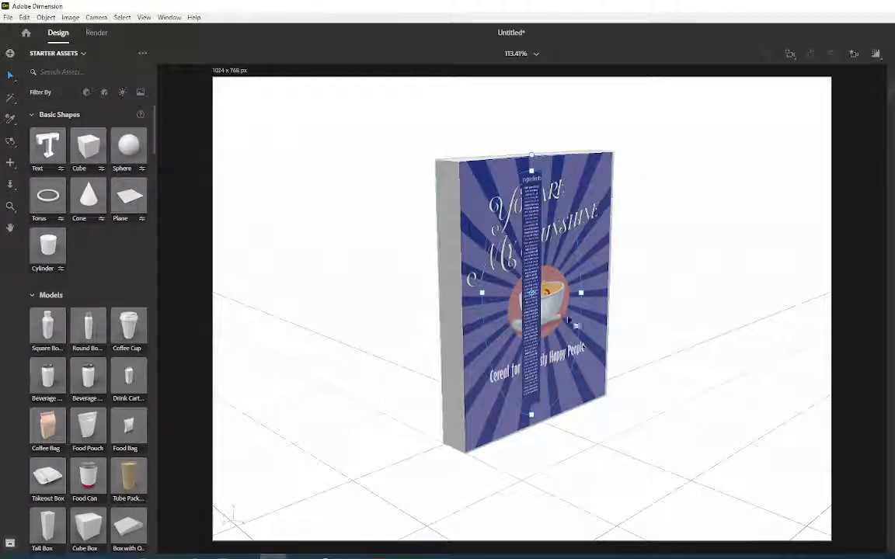
pyautogui.moveTo(534, 272); pyautogui.dragTo(459, 300)
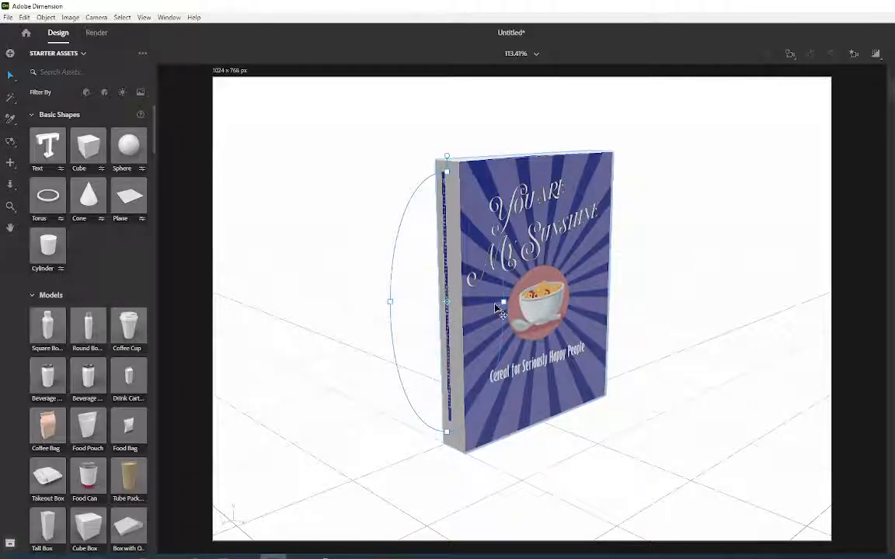
# - Enlarge and reposition the ingredients graphic to span the full height and nearly the full width of the narrow side
pyautogui.moveTo(506, 303); pyautogui.dragTo(518, 306)
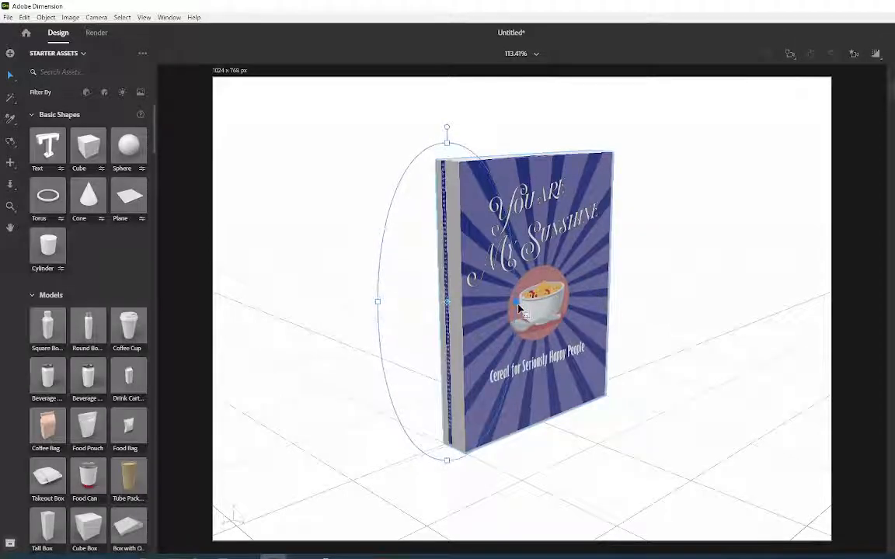
pyautogui.moveTo(449, 291); pyautogui.dragTo(453, 310)
pyautogui.moveTo(527, 322); pyautogui.dragTo(683, 363)
pyautogui.moveTo(453, 346); pyautogui.dragTo(457, 347)
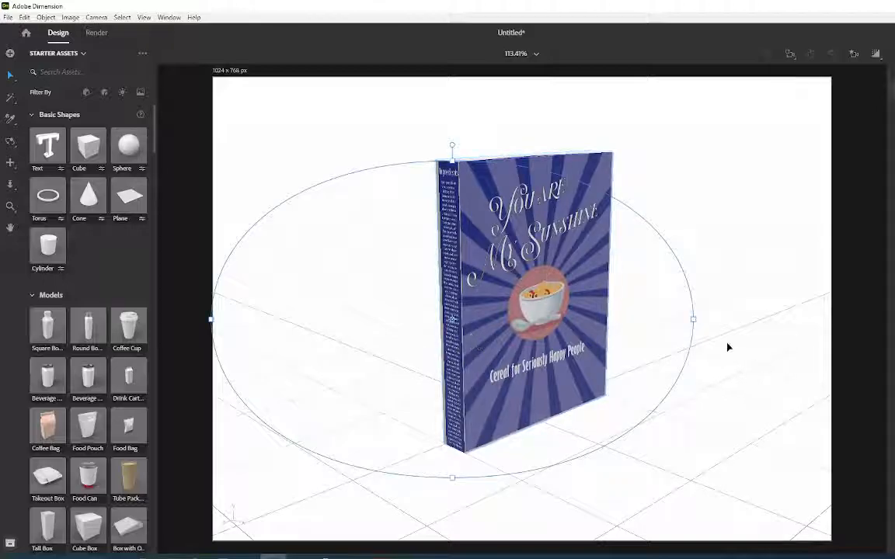
pyautogui.moveTo(695, 319); pyautogui.dragTo(711, 325)
pyautogui.moveTo(453, 350); pyautogui.dragTo(453, 354)
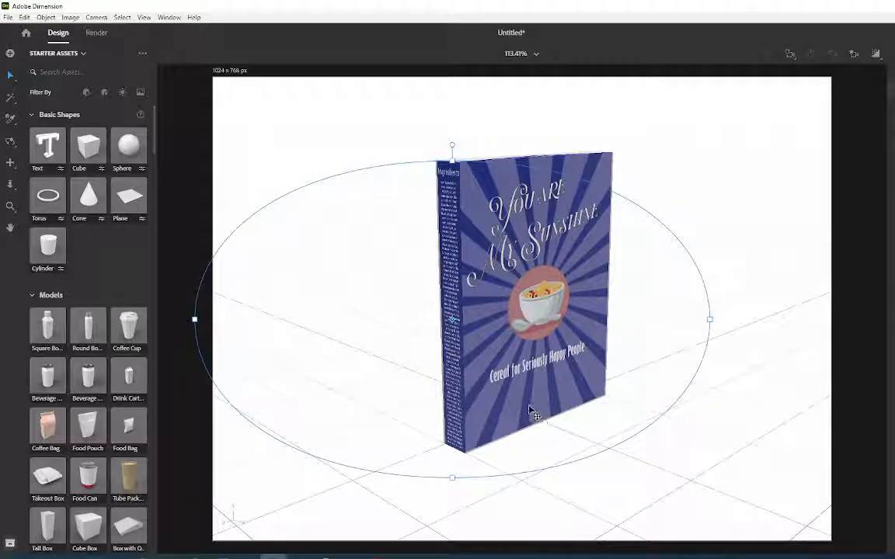
# - Widen the ingredients graphic slightly to reach the edges of the narrow side, and deselect it
pyautogui.scroll(5, 529, 412)
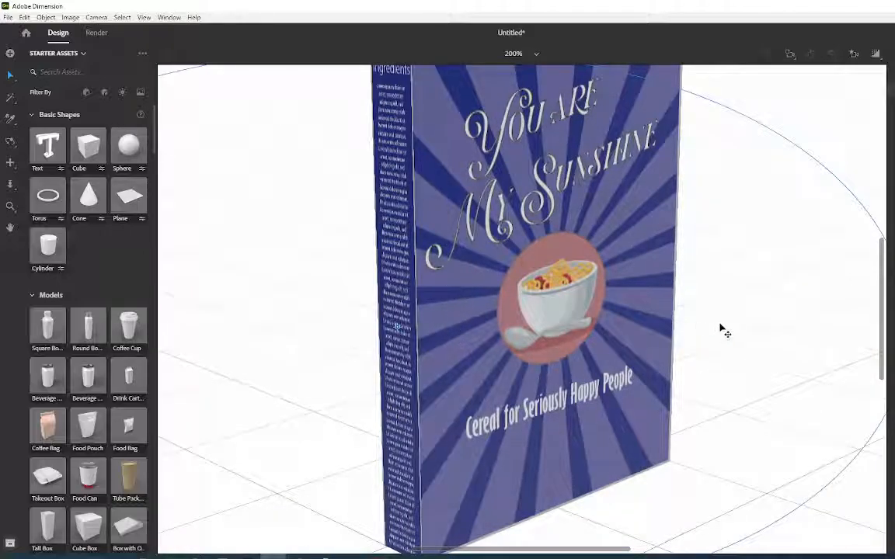
pyautogui.scroll(-2, 723, 366)
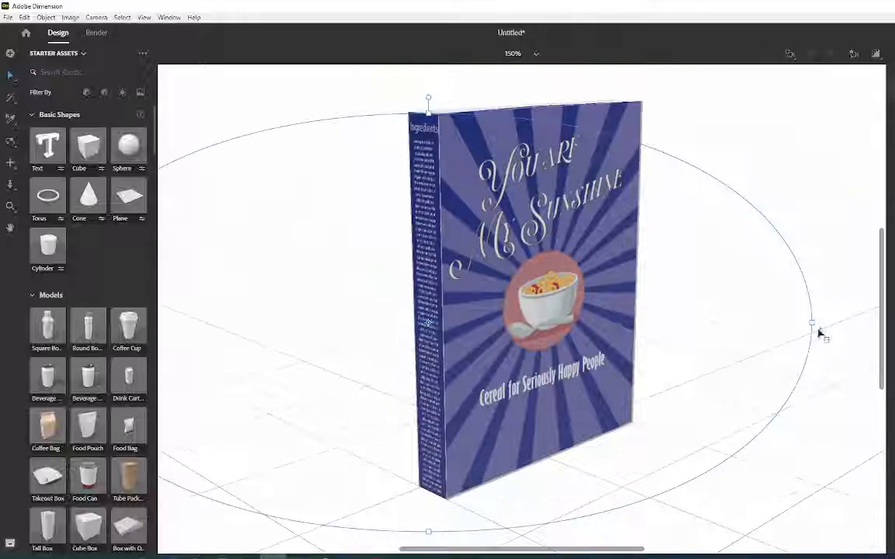
pyautogui.moveTo(813, 321); pyautogui.dragTo(820, 325)
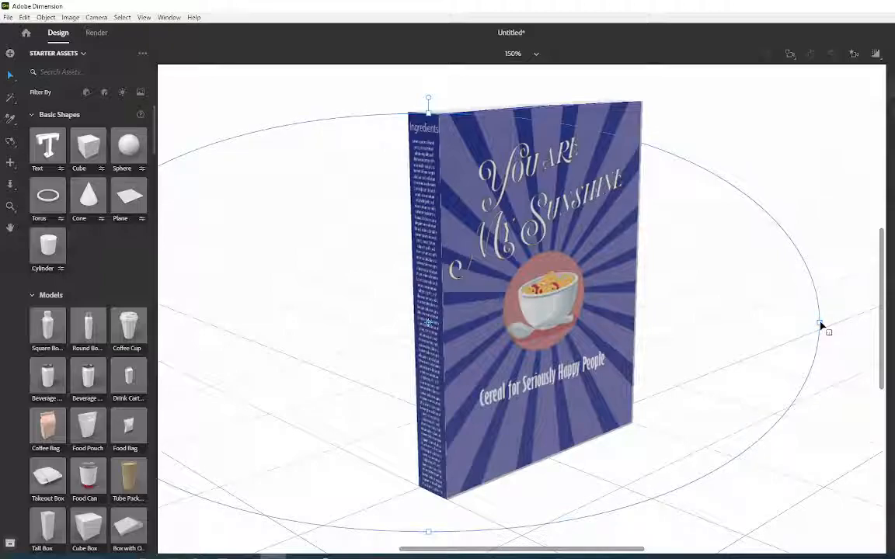
pyautogui.click(680, 240)
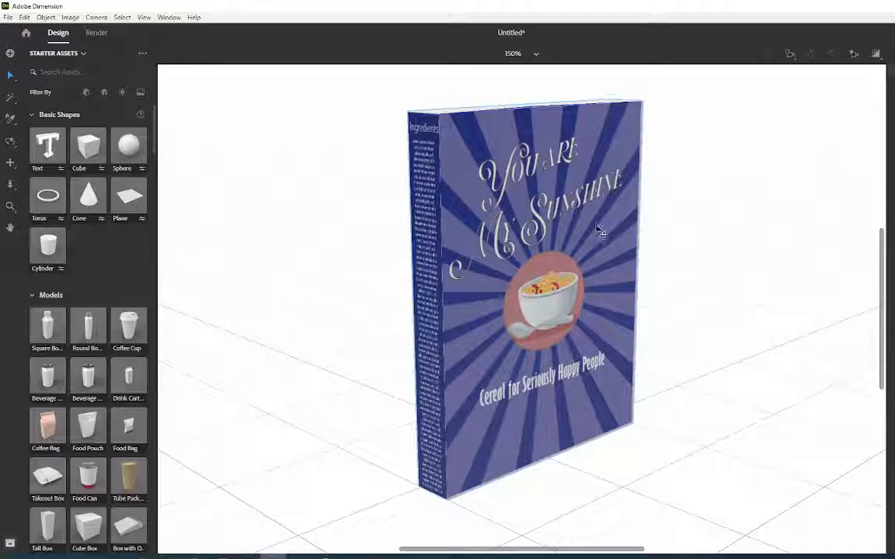
# - Rotate the box about its Y axis until the ingredients side faces forward, and colour its blank faces with that side's dark blue
pyautogui.click(508, 255)
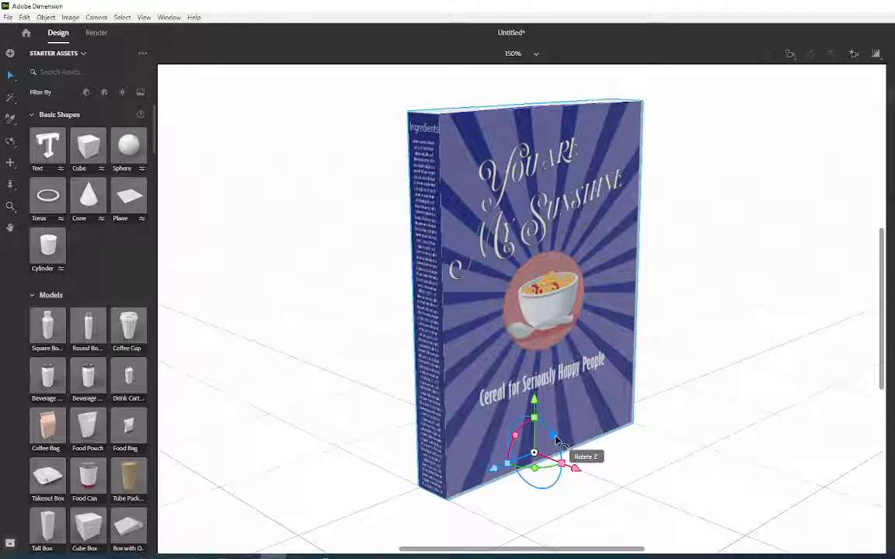
pyautogui.moveTo(535, 470)
pyautogui.mouseDown()
pyautogui.moveTo(614, 464)
pyautogui.moveTo(587, 472)
pyautogui.moveTo(524, 465)
pyautogui.moveTo(533, 469)
pyautogui.mouseUp()
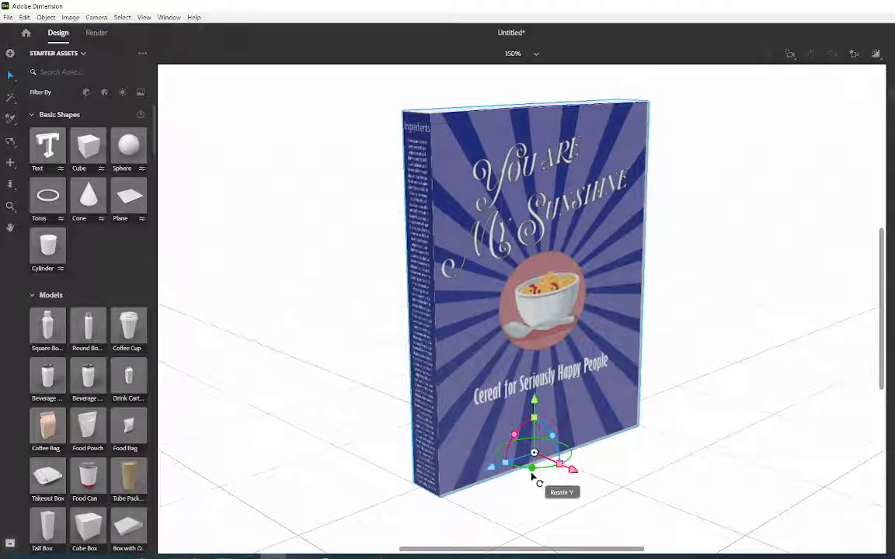
pyautogui.moveTo(531, 471); pyautogui.dragTo(604, 477)
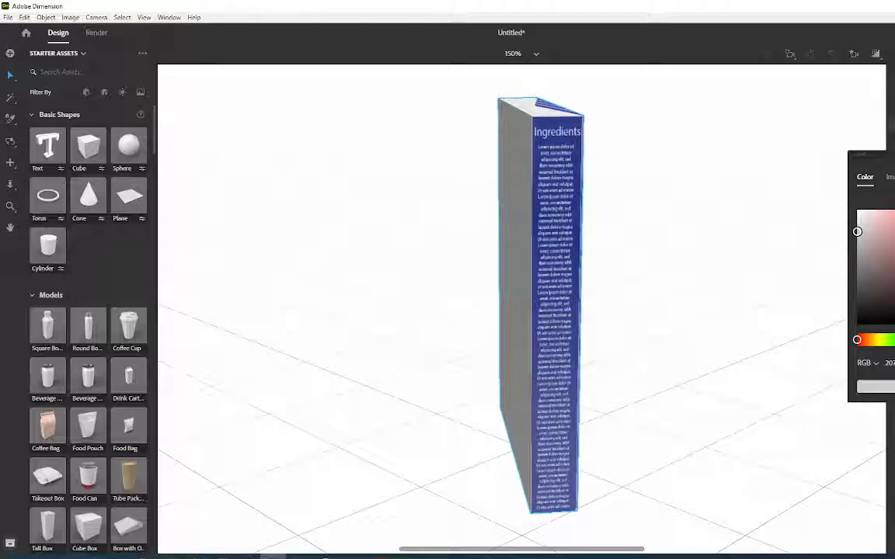
pyautogui.click(584, 184)
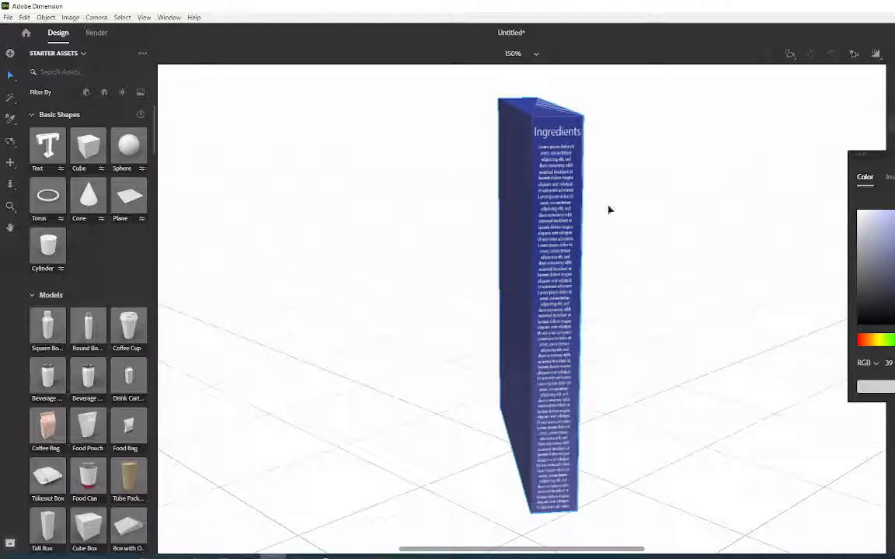
# - Rotate the box about its Y axis until the front artwork faces forward with the ingredients side at a narrow angle
pyautogui.click(664, 345)
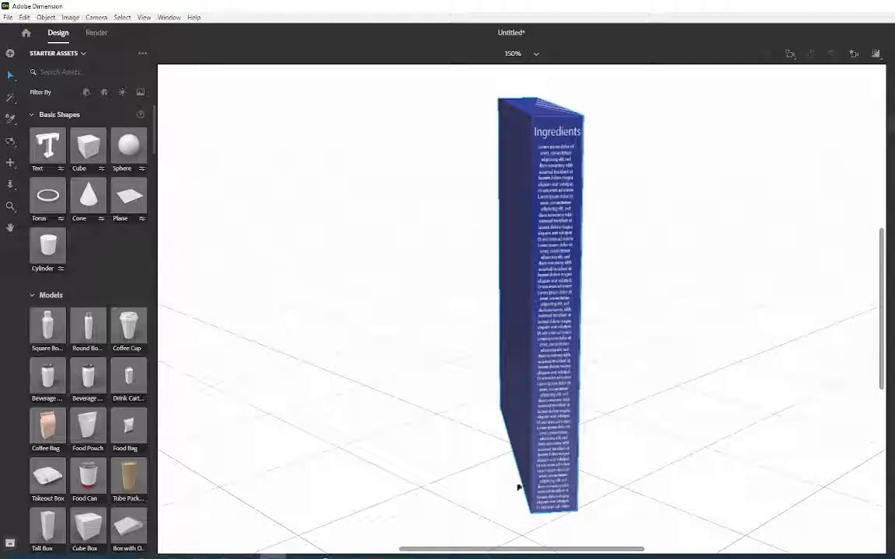
pyautogui.click(542, 494)
pyautogui.moveTo(571, 466); pyautogui.dragTo(535, 472)
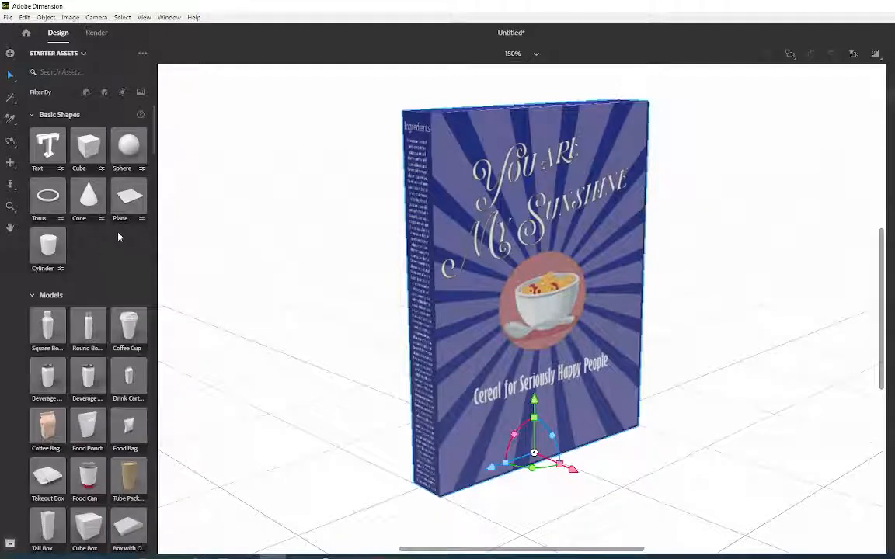
pyautogui.scroll(-2, 96, 258)
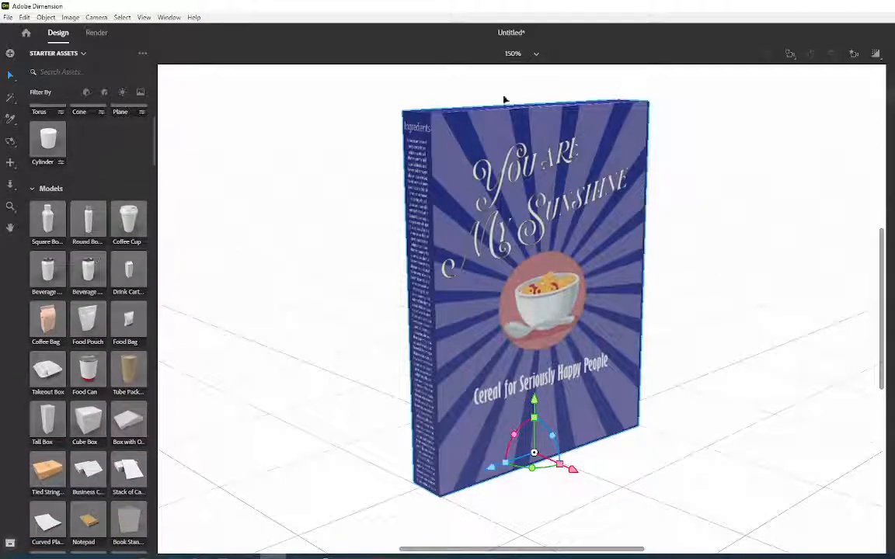
pyautogui.moveTo(535, 469); pyautogui.dragTo(536, 471)
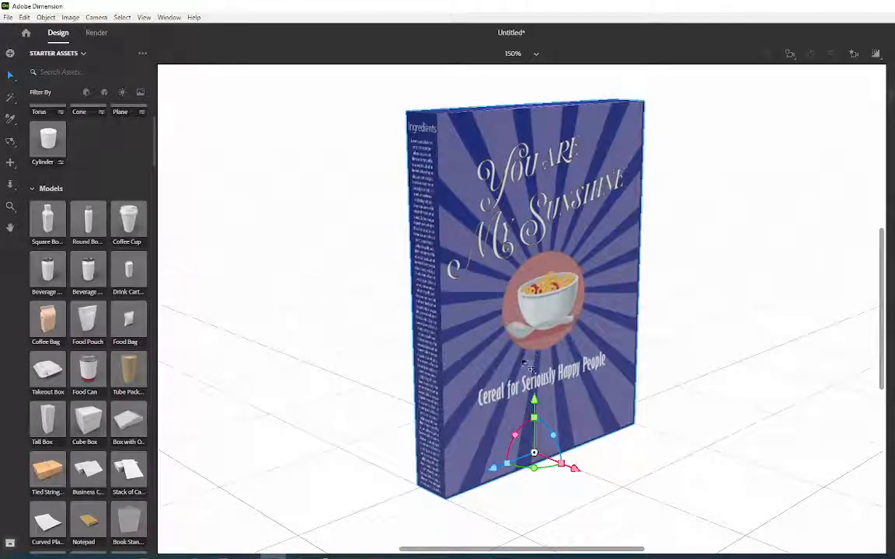
# - Add the hollow sphere bowl model, scale it down to roughly two thirds and place it clear of the box, beside the front face
pyautogui.scroll(-6, 103, 356)
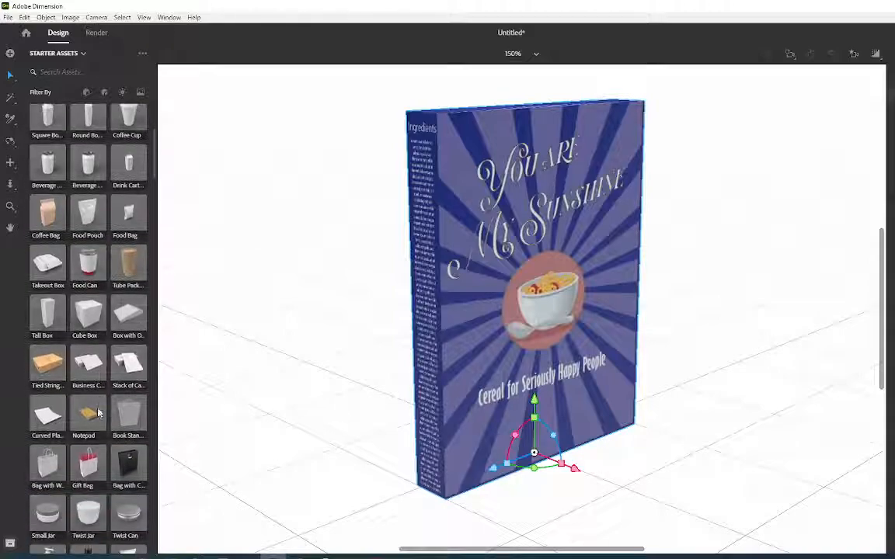
pyautogui.scroll(-7, 97, 356)
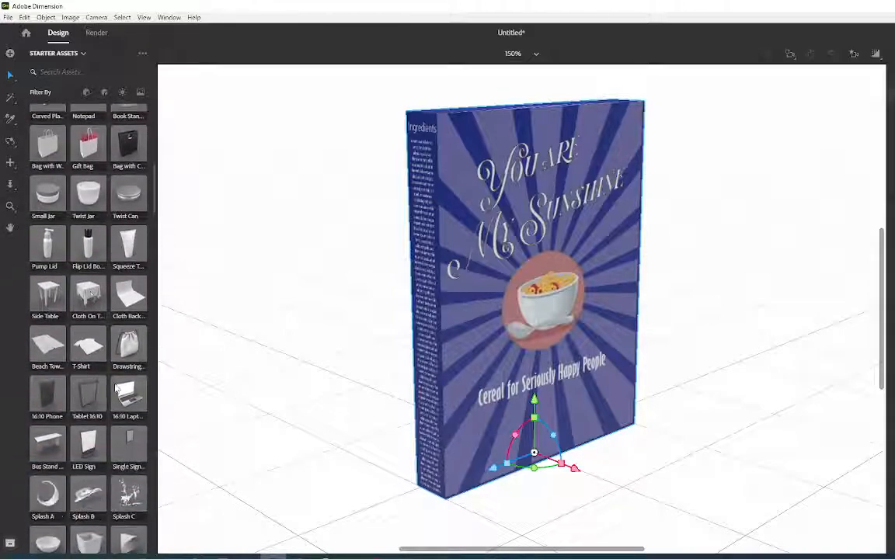
pyautogui.scroll(-5, 98, 356)
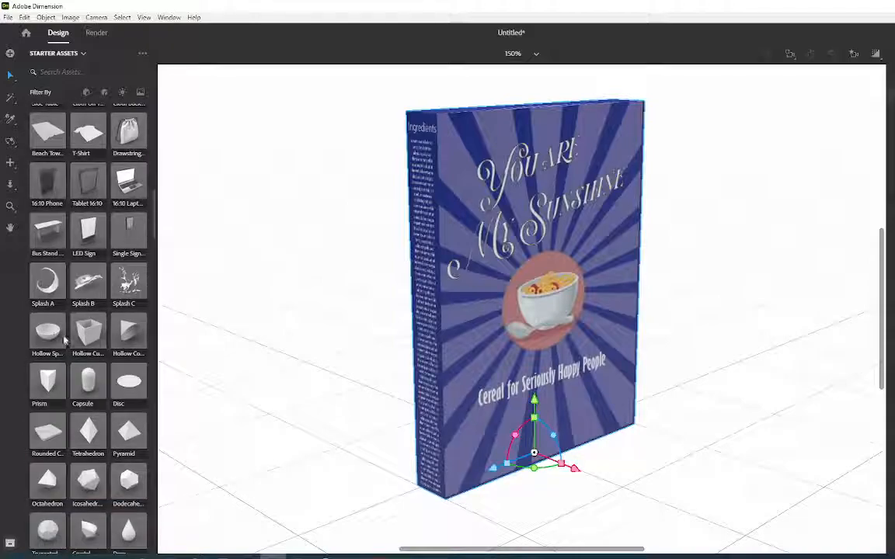
pyautogui.click(55, 336)
pyautogui.moveTo(556, 386); pyautogui.dragTo(818, 461)
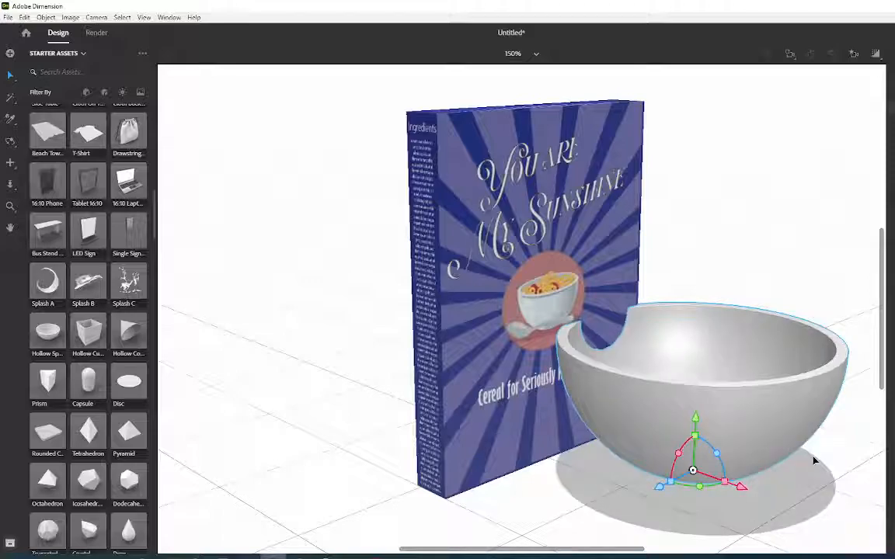
pyautogui.moveTo(724, 482); pyautogui.dragTo(712, 483)
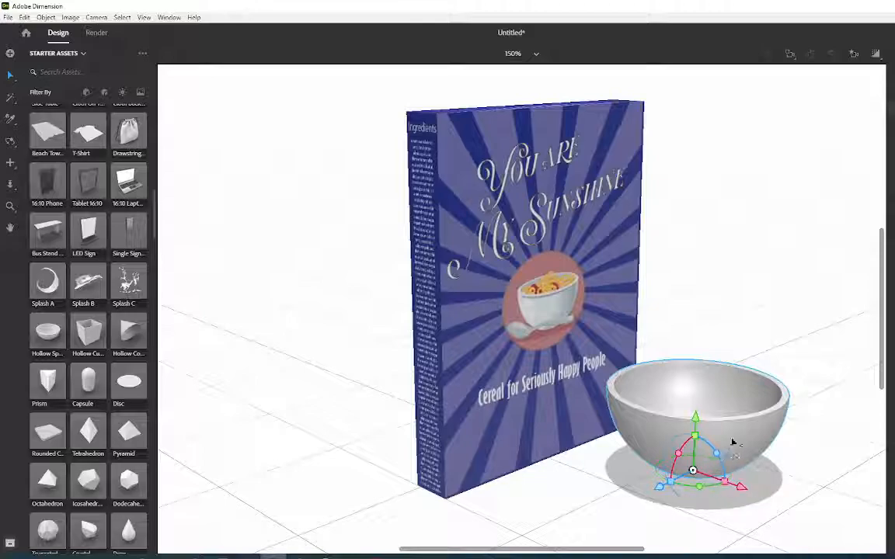
pyautogui.moveTo(738, 440); pyautogui.dragTo(794, 440)
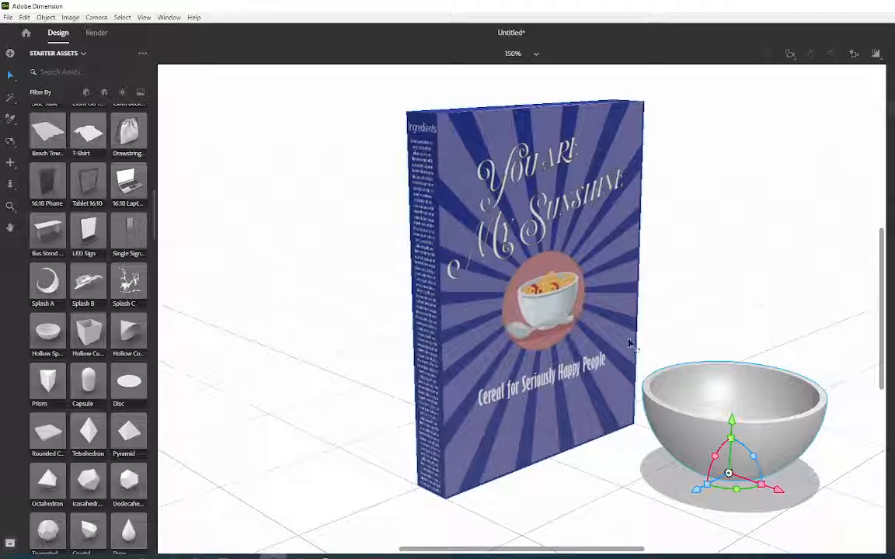
# - Compare the Plastic and Glass materials on the bowl and keep Plastic
pyautogui.scroll(-10, 60, 191)
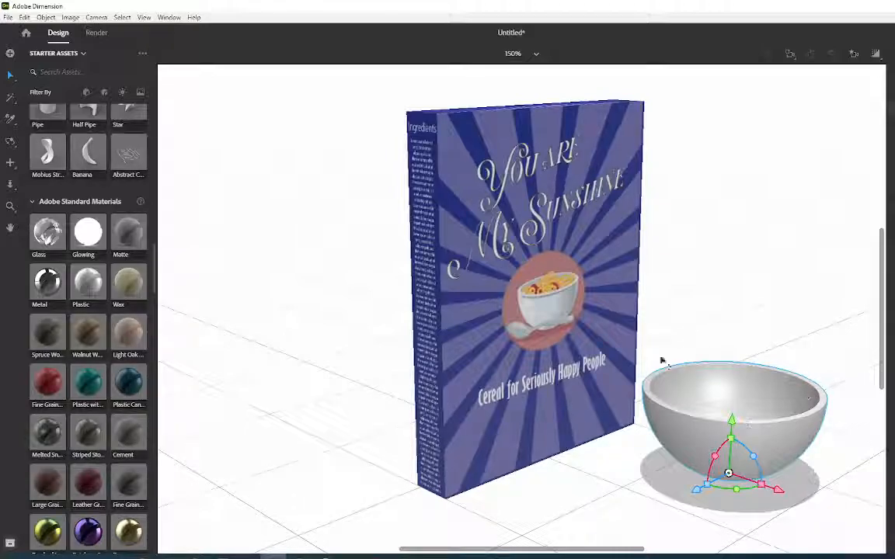
pyautogui.click(88, 291)
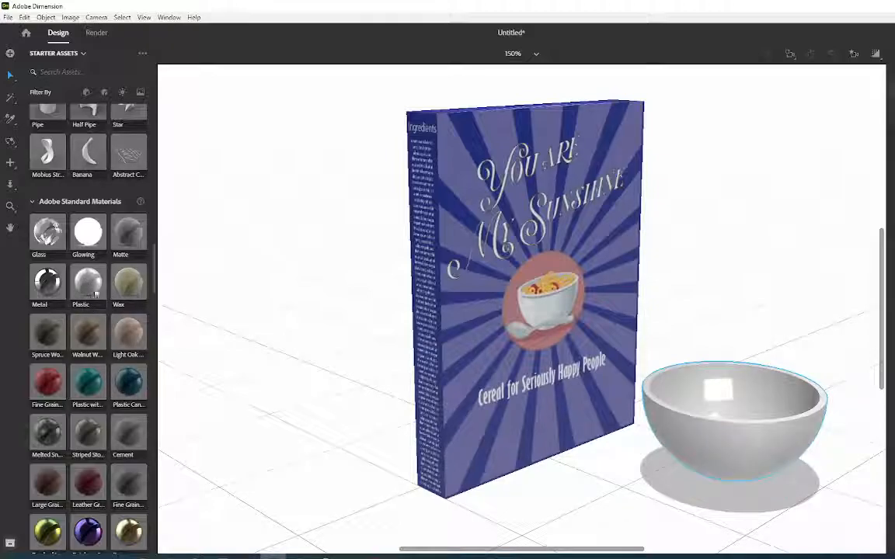
pyautogui.click(50, 232)
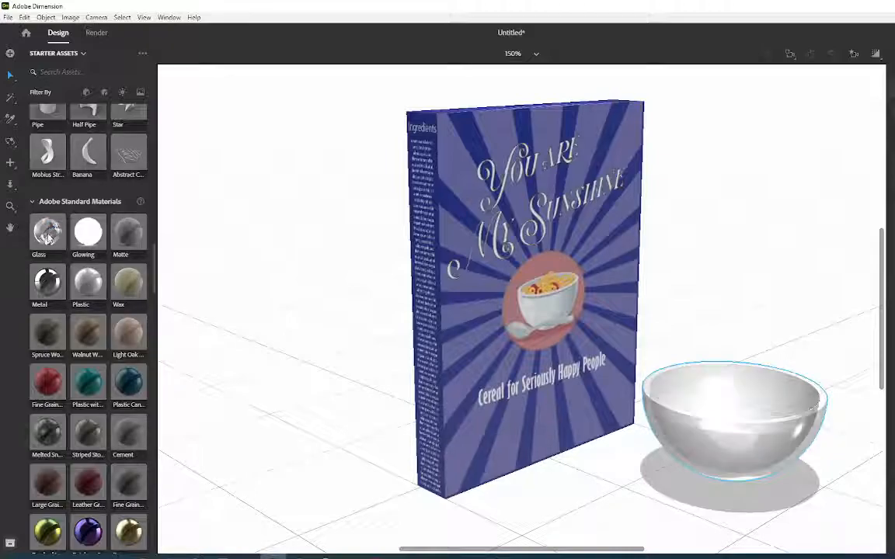
pyautogui.click(94, 286)
# - Try the black-and-white Checkers, black Dots, Horizontal Gradient, orange Dots and teal Checkers images as the scene background
pyautogui.scroll(-10, 91, 443)
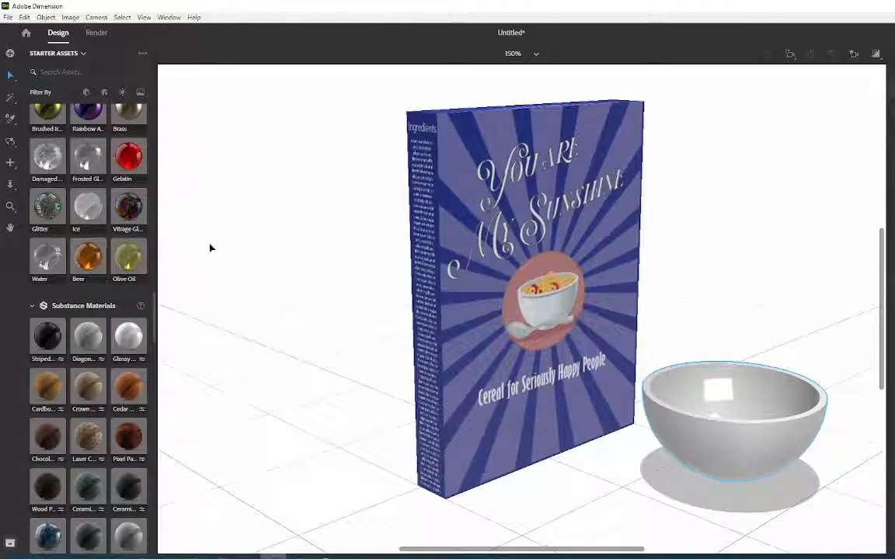
pyautogui.scroll(-7, 106, 297)
pyautogui.scroll(-15, 93, 306)
pyautogui.scroll(-9, 77, 318)
pyautogui.scroll(-7, 48, 296)
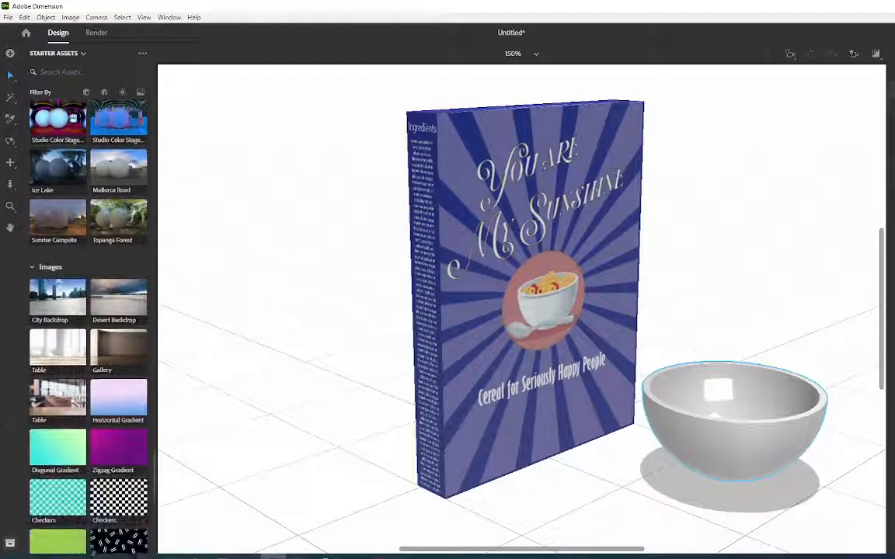
pyautogui.scroll(-3, 87, 290)
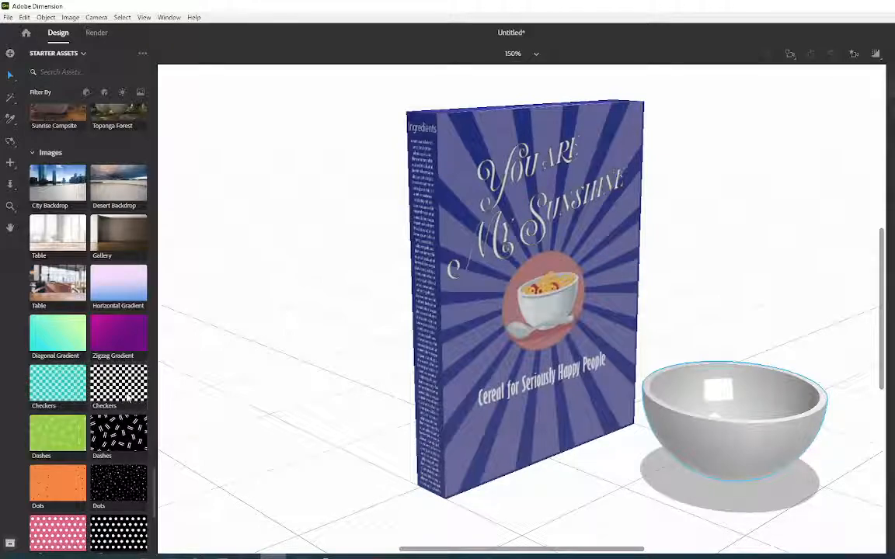
pyautogui.click(124, 392)
pyautogui.click(125, 503)
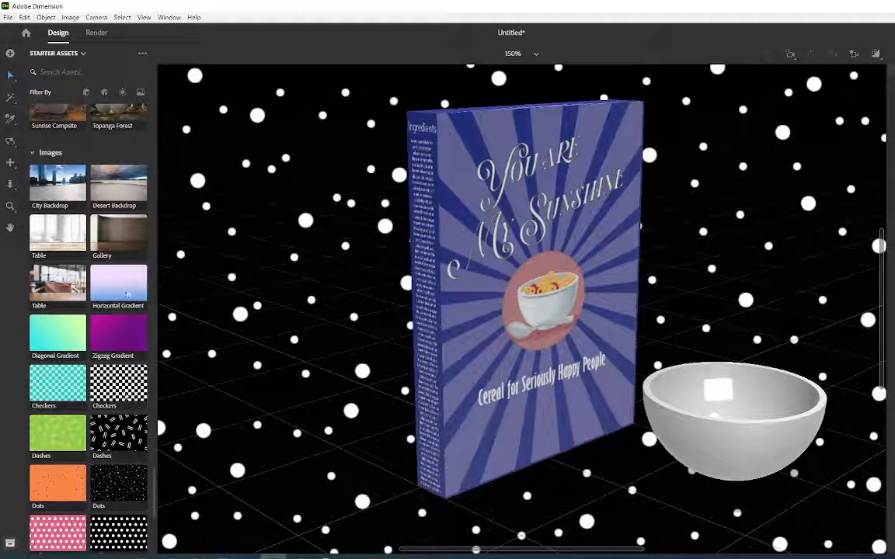
pyautogui.click(118, 270)
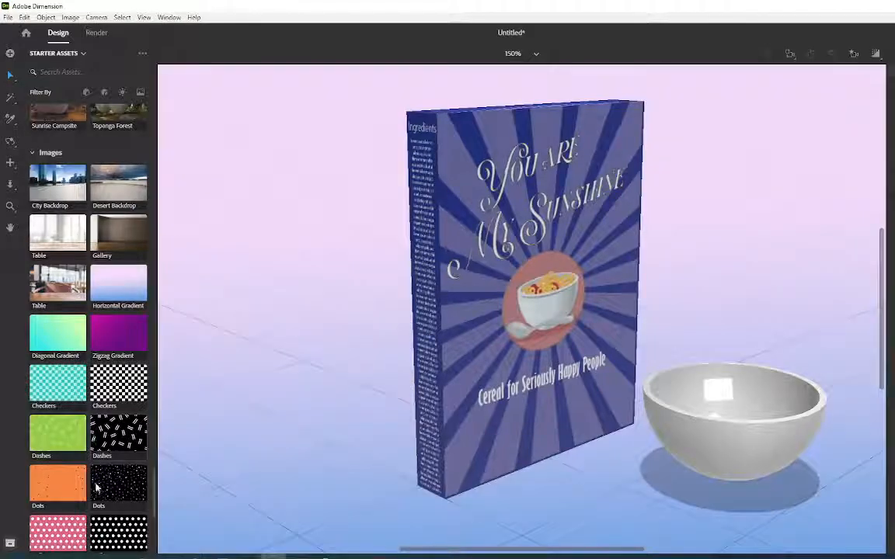
pyautogui.click(65, 482)
pyautogui.click(62, 381)
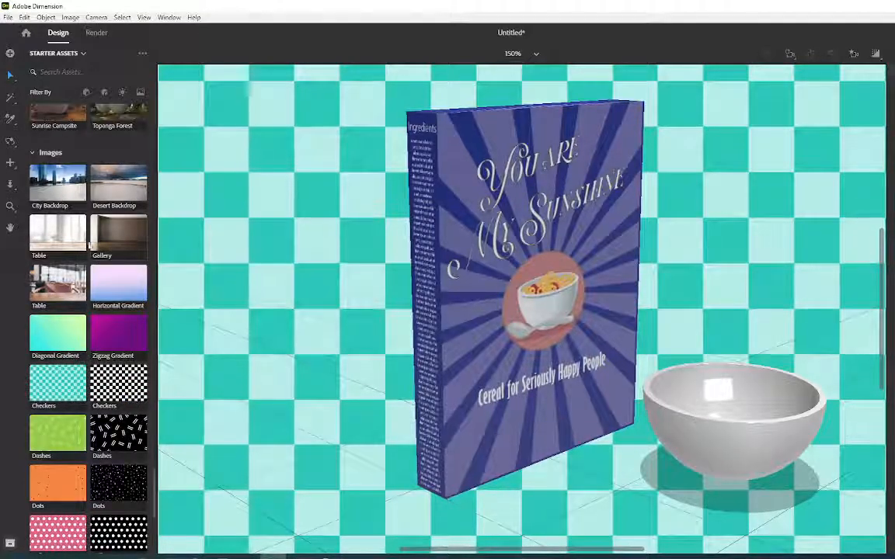
# - Set the Table image with the blurred café interior as the scene background, leaving the box deselected
pyautogui.click(51, 243)
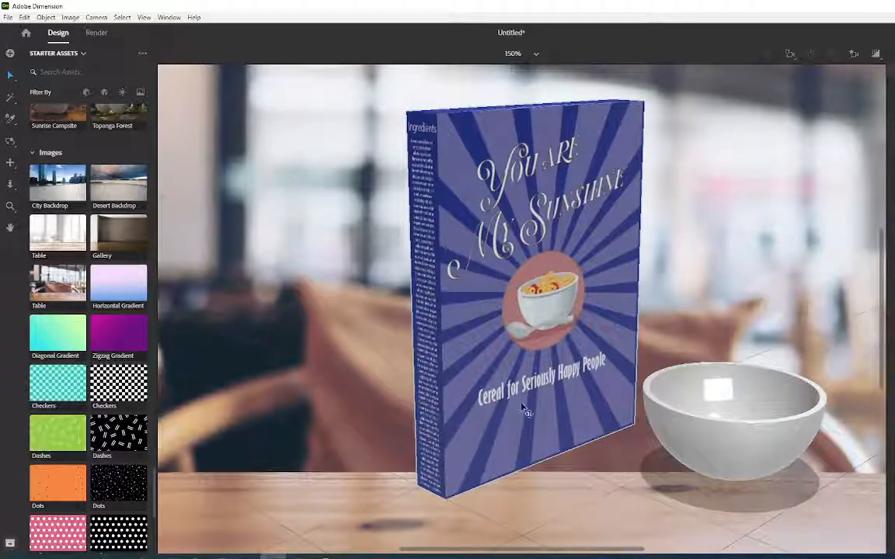
pyautogui.click(616, 369)
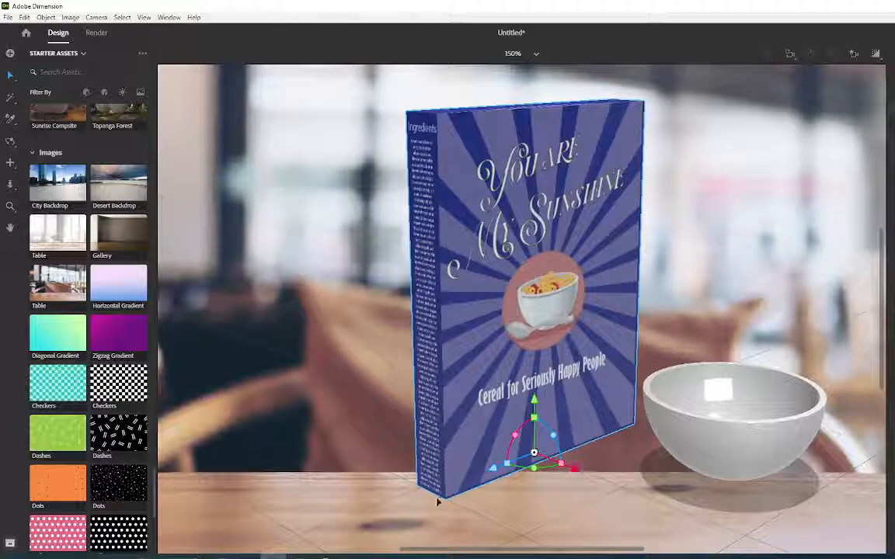
pyautogui.click(547, 503)
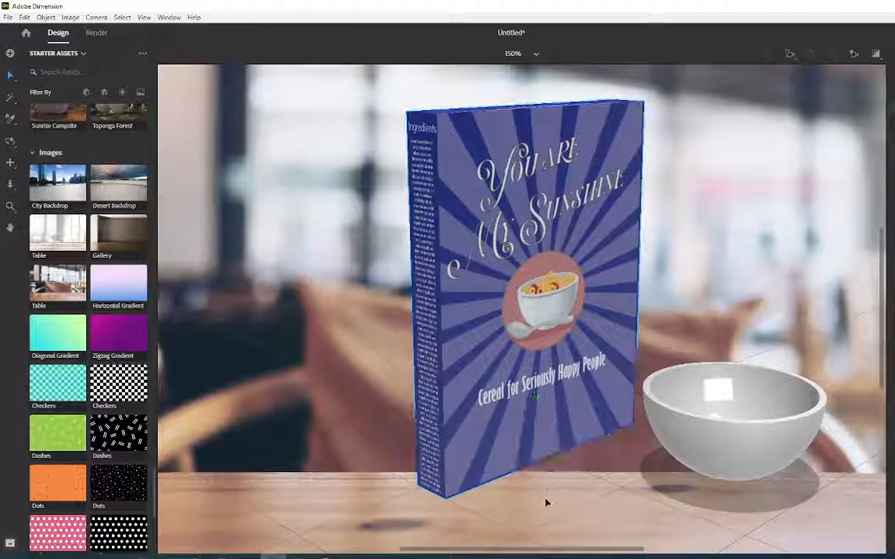
pyautogui.click(524, 436)
pyautogui.click(591, 532)
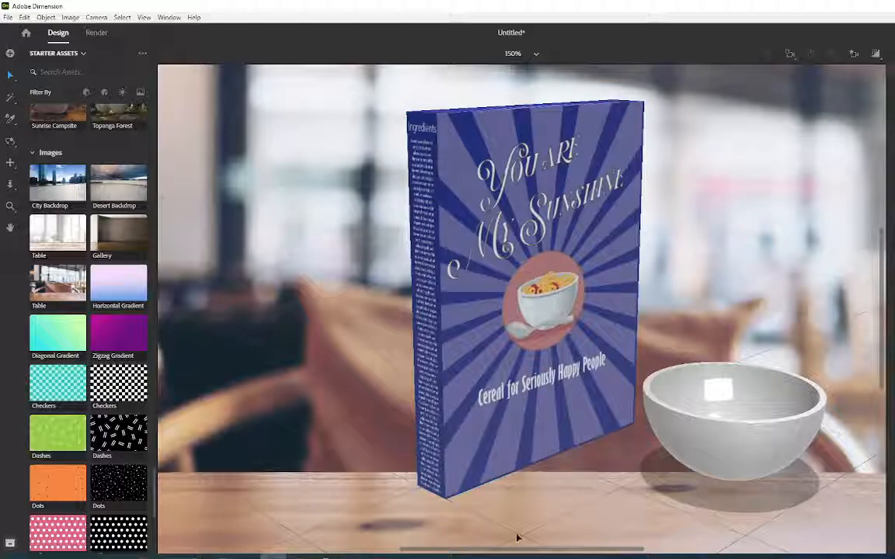
# - Zoom the canvas out to 75% to show the whole scene and bring the camera slightly closer to the objects
pyautogui.scroll(-4, 523, 512)
pyautogui.scroll(3, 505, 488)
pyautogui.scroll(3, 505, 488)
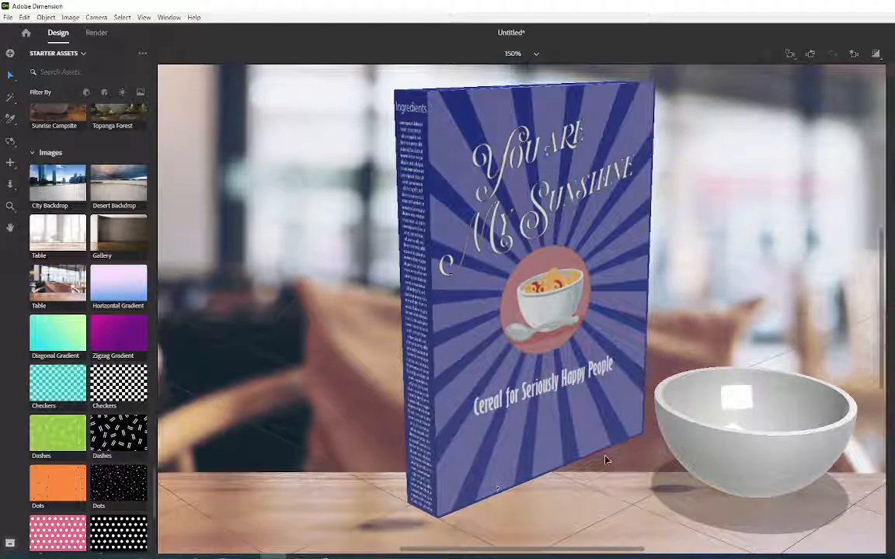
pyautogui.hotkey('ctrl', '-')
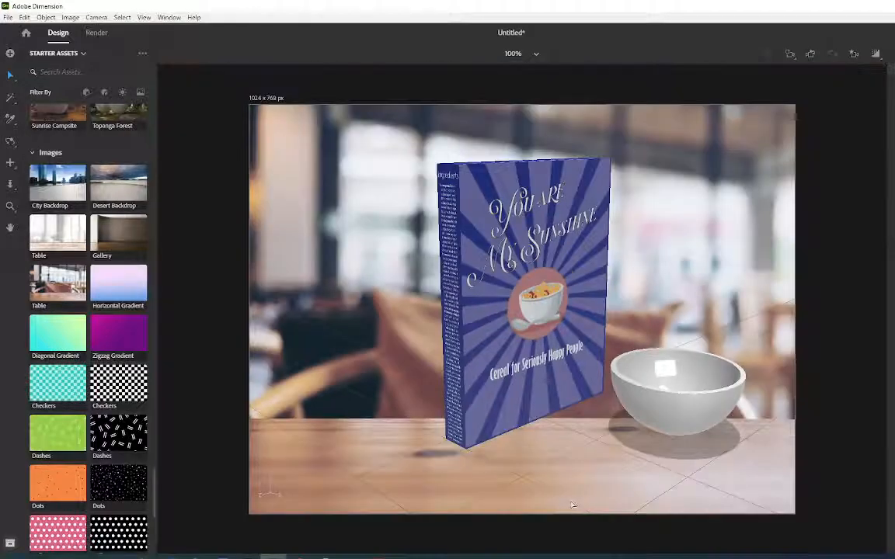
pyautogui.hotkey('ctrl', '-')
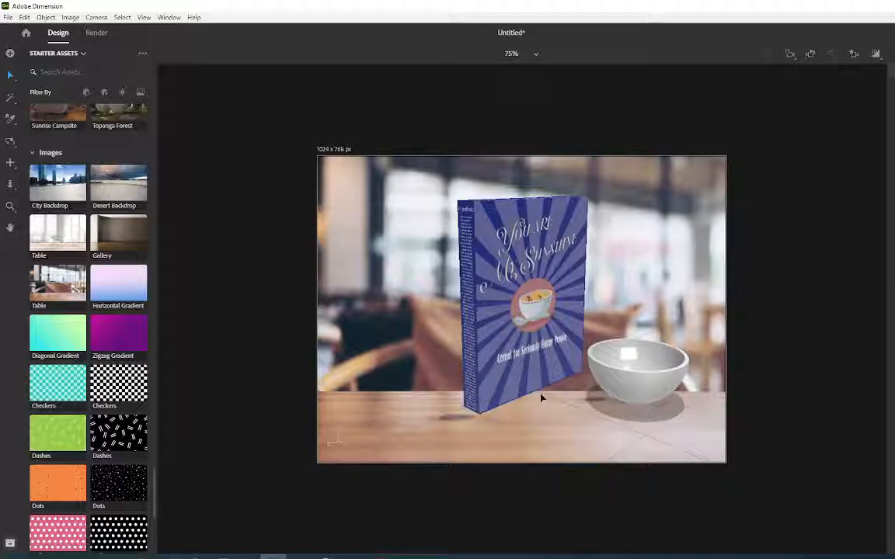
pyautogui.scroll(3, 551, 390)
pyautogui.scroll(-2, 552, 393)
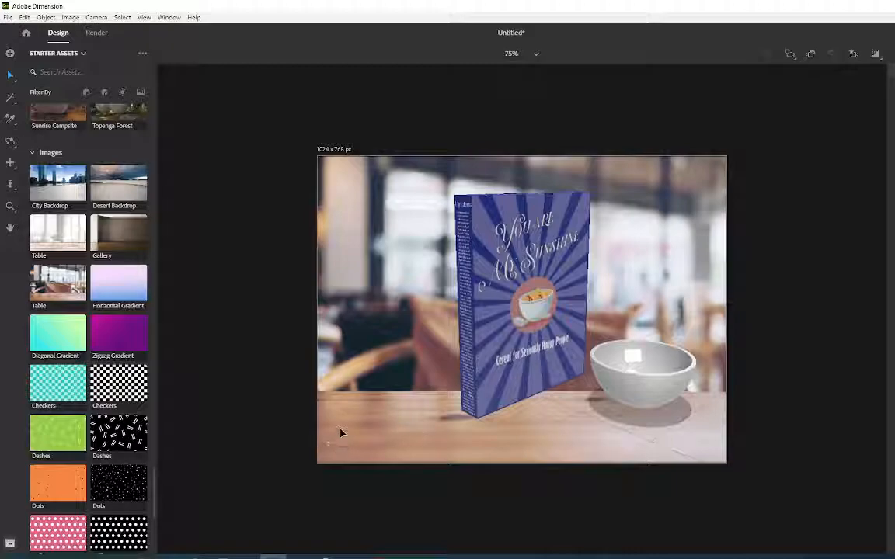
# - Move the box forward and to the left onto the tabletop, and scale it down to about three quarters
pyautogui.moveTo(494, 193); pyautogui.dragTo(535, 215)
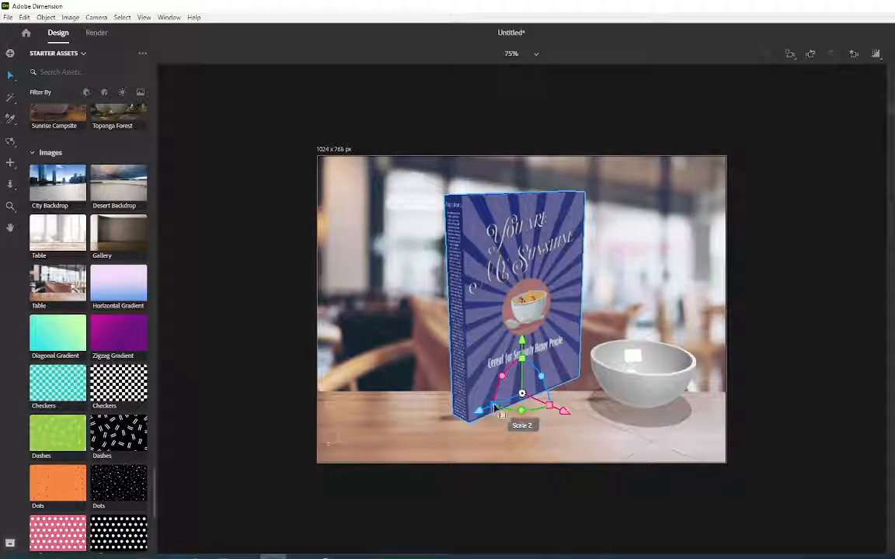
pyautogui.moveTo(571, 366); pyautogui.dragTo(537, 398)
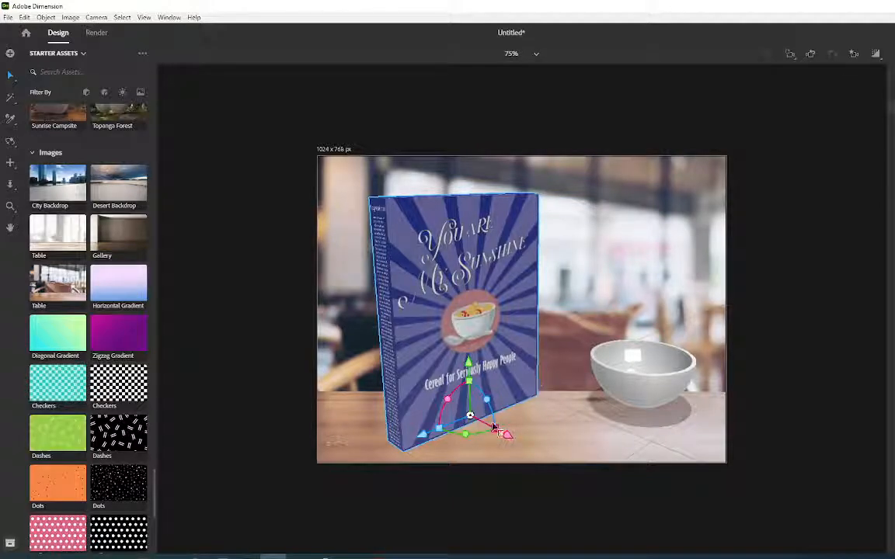
pyautogui.moveTo(497, 432); pyautogui.dragTo(490, 435)
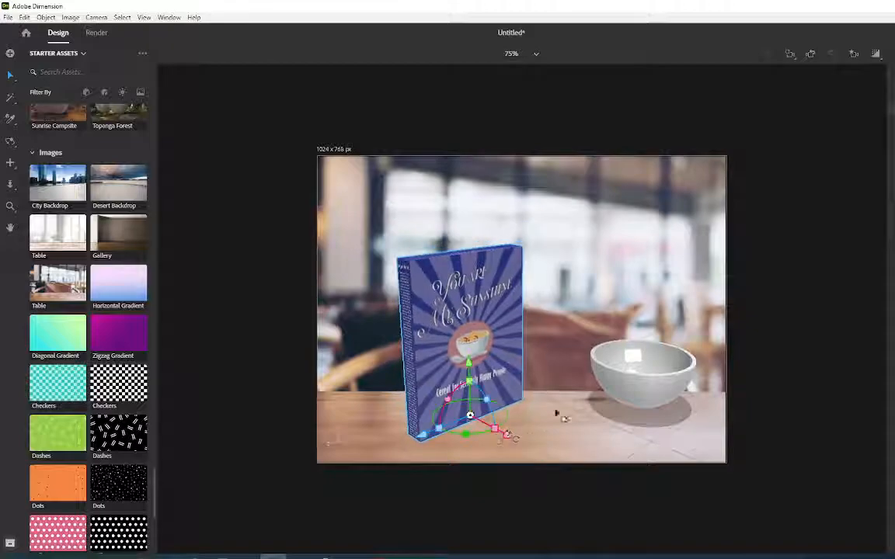
# - Move the bowl forward on the tabletop close to the box, scale it down slightly and deselect it
pyautogui.click(643, 388)
pyautogui.moveTo(686, 384); pyautogui.dragTo(603, 458)
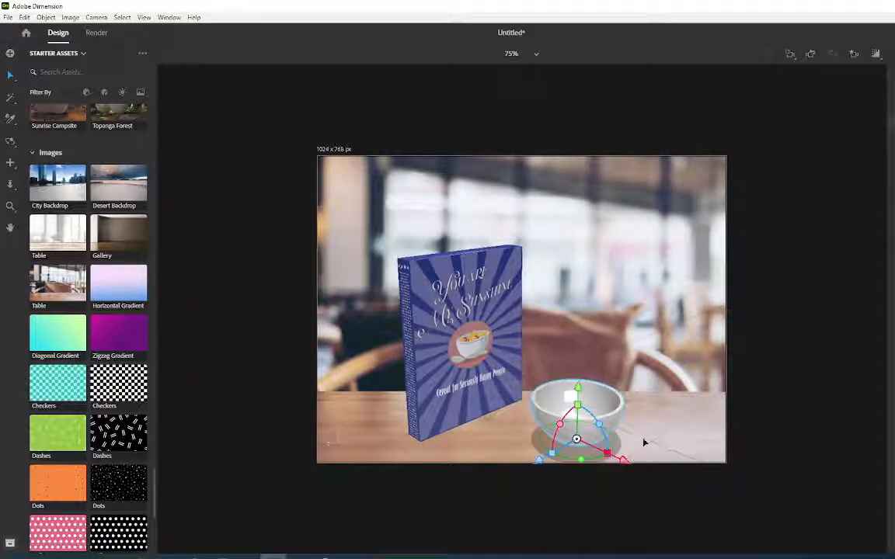
pyautogui.click(631, 357)
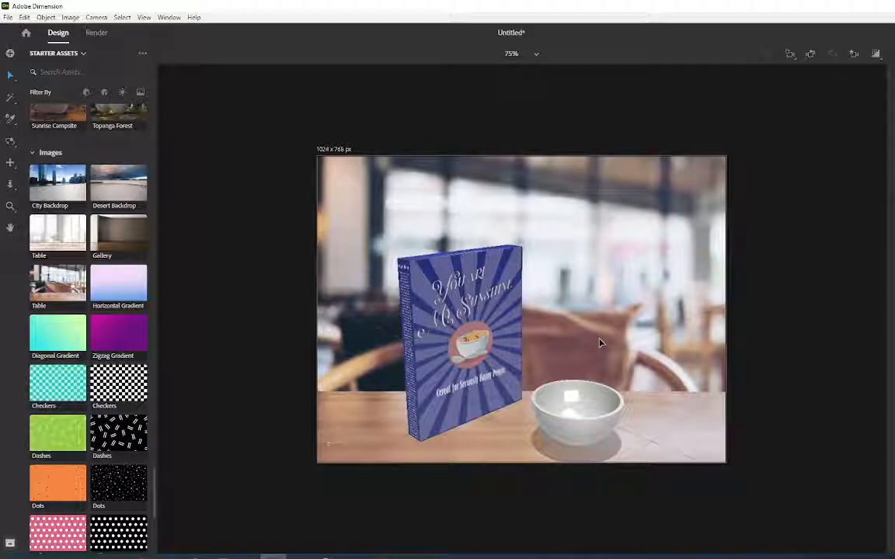
pyautogui.scroll(-8, 129, 258)
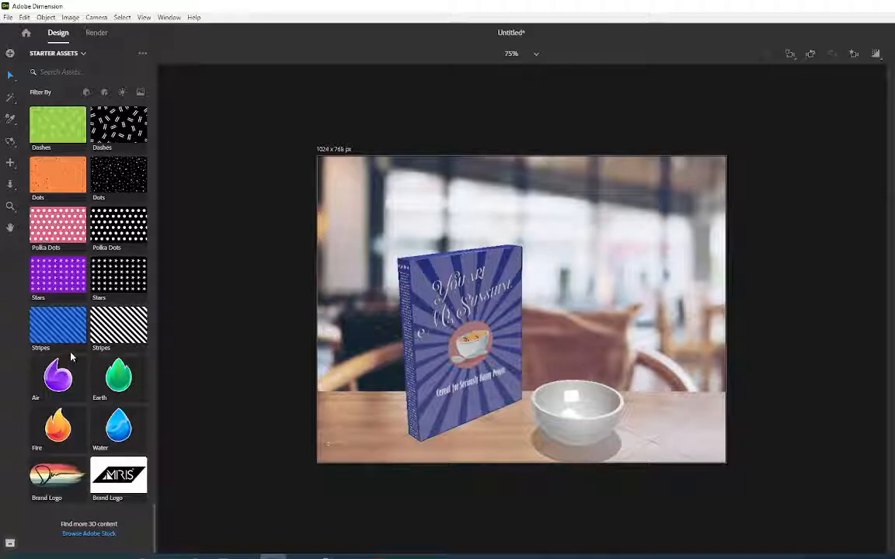
pyautogui.scroll(3, 78, 354)
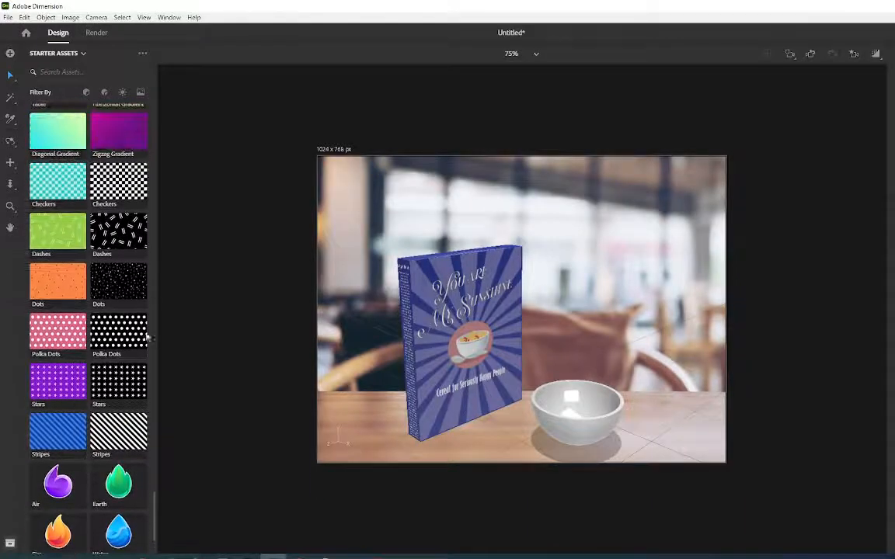
pyautogui.scroll(-3, 93, 381)
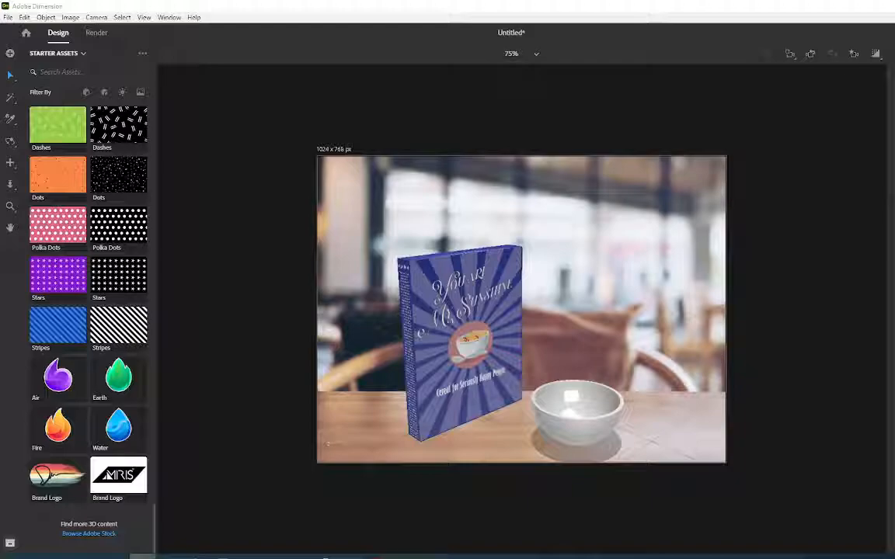
# - Switch to Adobe Stock in the browser and look through the available 3D models and the Illustrations category
pyautogui.moveTo(392, 211); pyautogui.dragTo(652, 2)
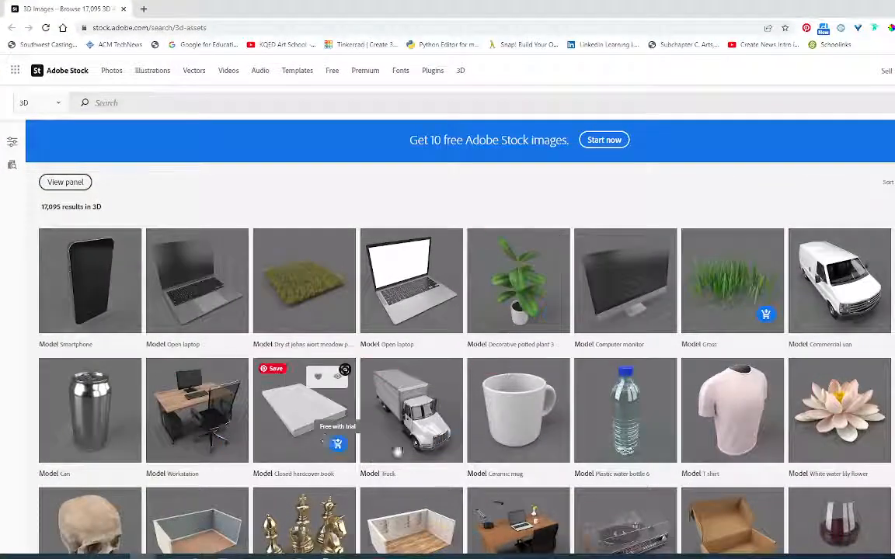
pyautogui.scroll(-3, 661, 397)
pyautogui.scroll(-2, 661, 397)
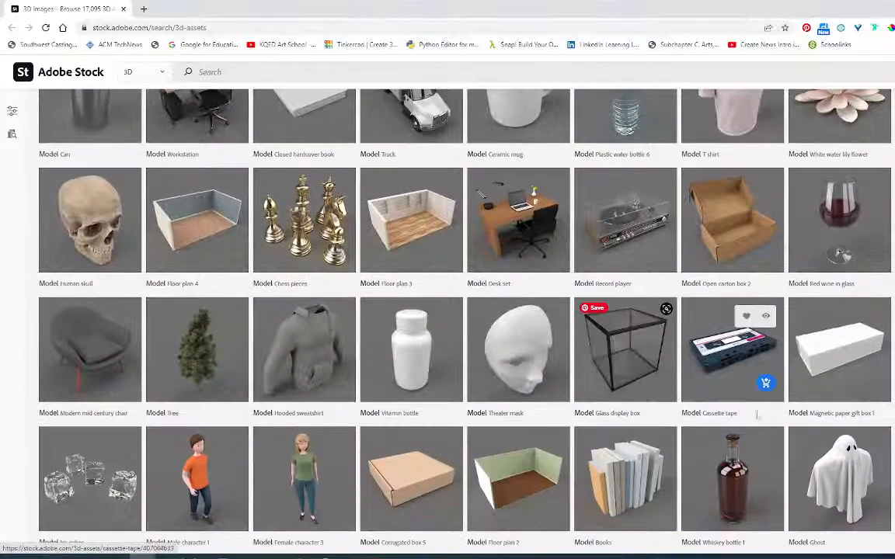
pyautogui.scroll(-5, 668, 370)
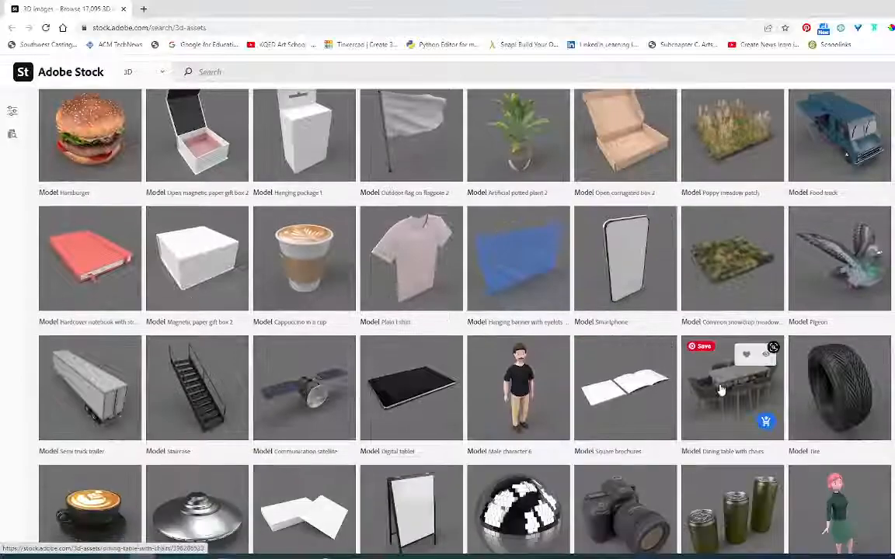
pyautogui.scroll(-3, 667, 402)
pyautogui.scroll(-1, 668, 402)
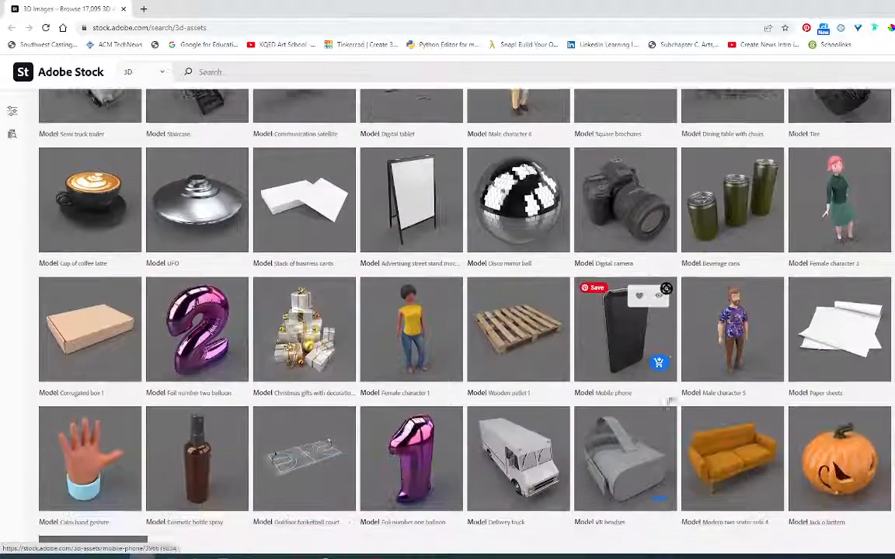
pyautogui.scroll(3, 467, 272)
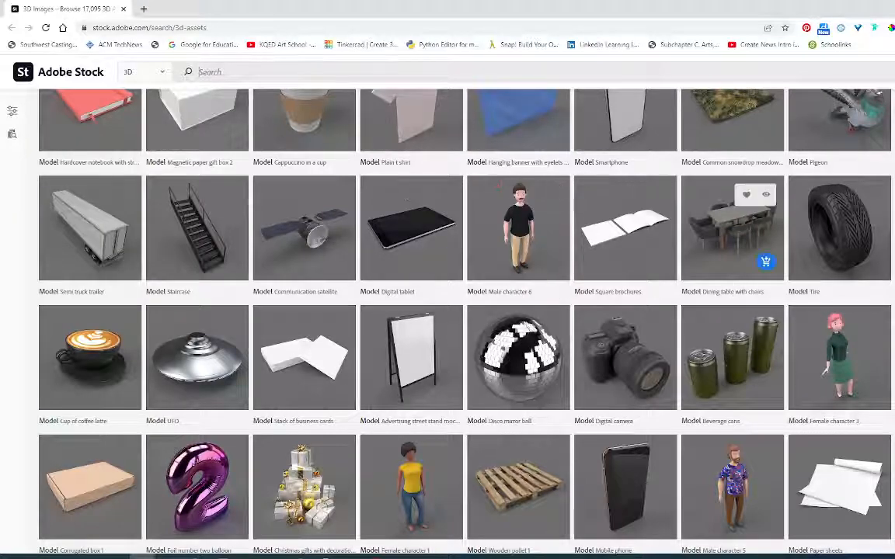
pyautogui.scroll(4, 730, 225)
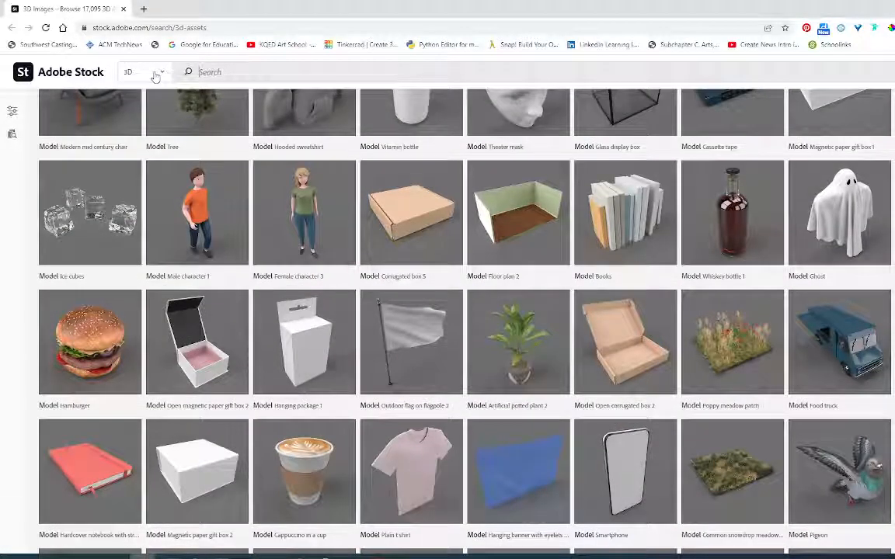
pyautogui.click(189, 77)
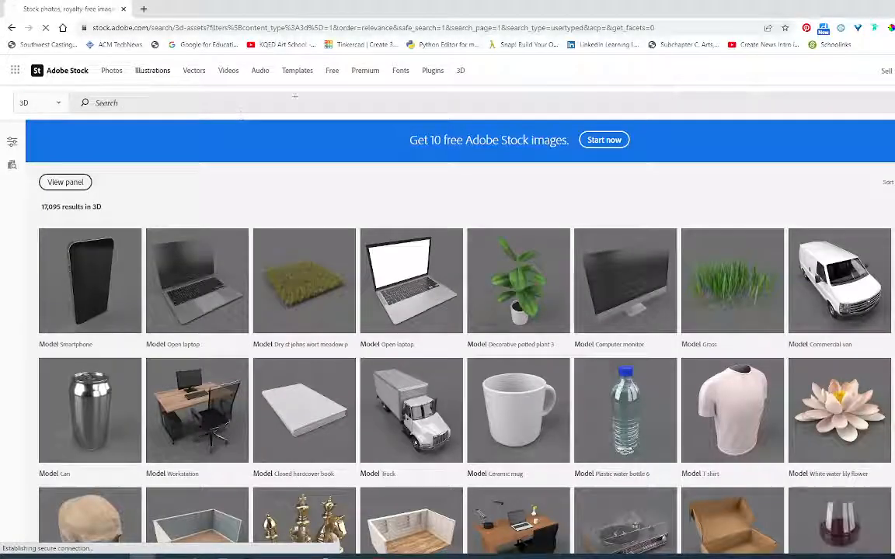
pyautogui.click(153, 71)
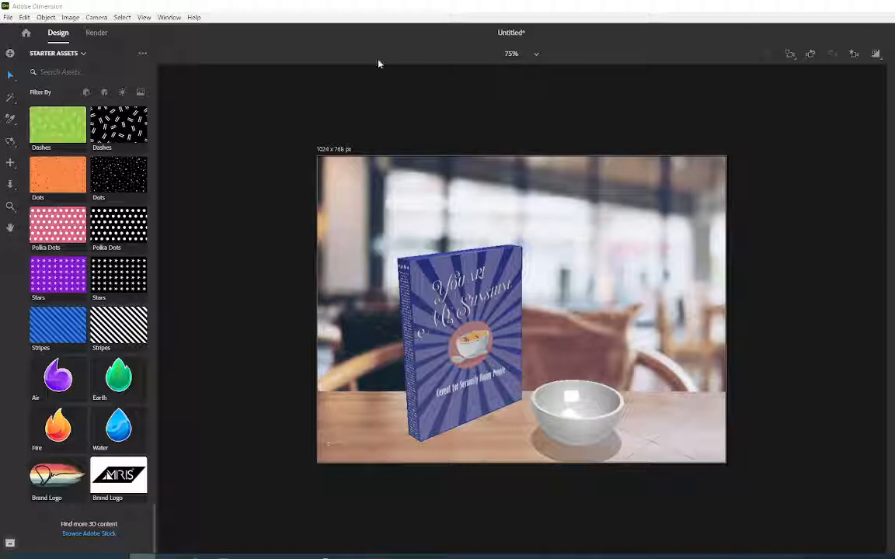
# - Save the scene to the Desktop as an Adobe Dimension file named cereal box, replacing the existing file
pyautogui.click(8, 17)
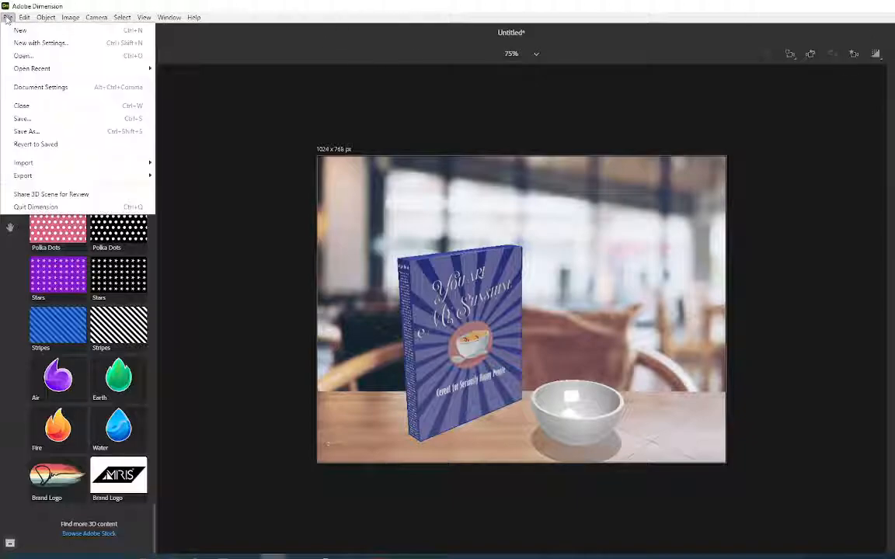
pyautogui.click(31, 130)
pyautogui.click(240, 124)
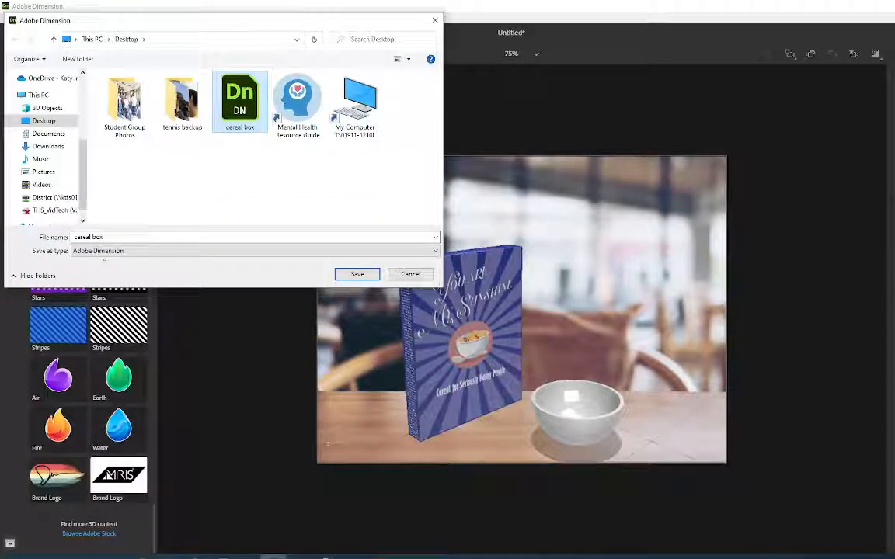
pyautogui.press('Tab')
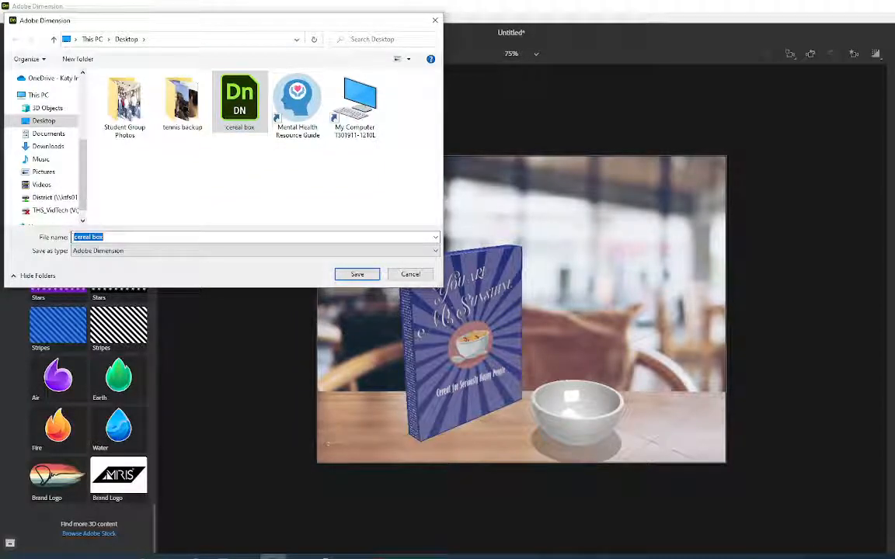
pyautogui.click(357, 279)
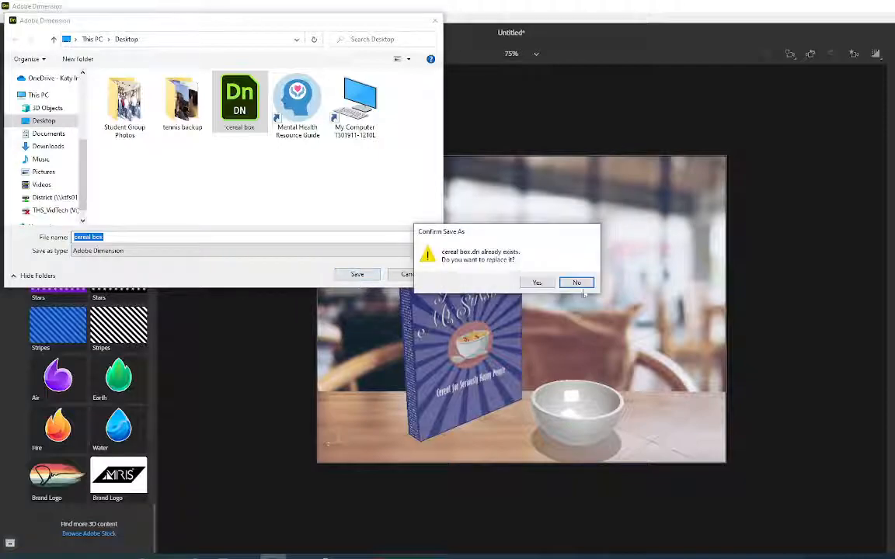
pyautogui.click(536, 283)
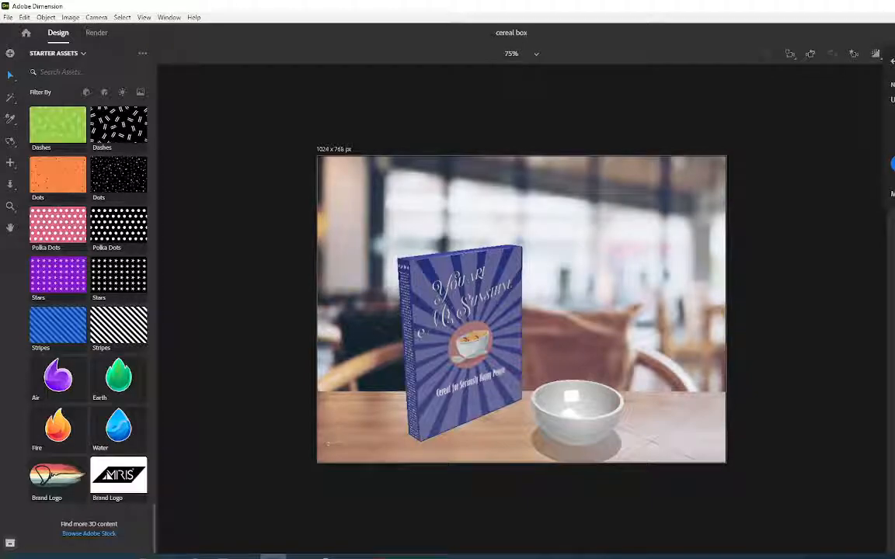
# - Start saving a PNG snapshot of the scene to the Desktop as cereal box-snapshot and cancel it
pyautogui.click(893, 62)
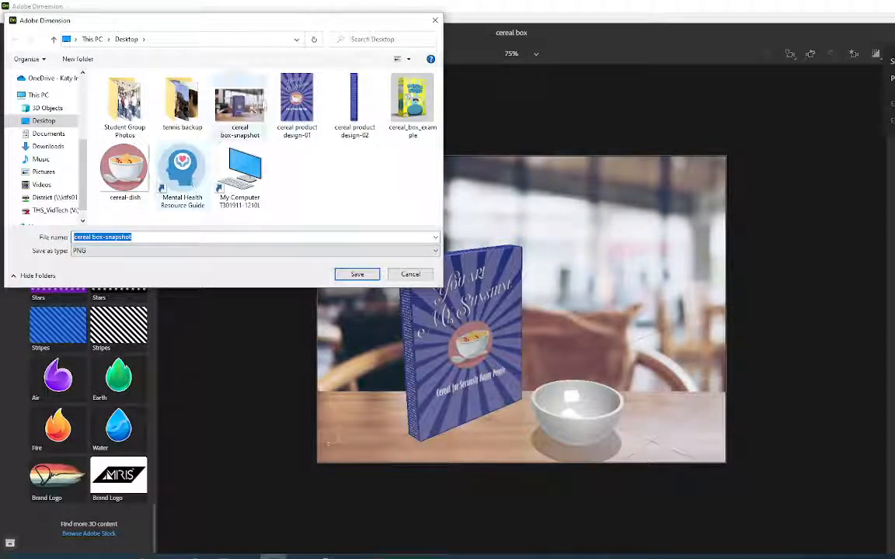
pyautogui.click(411, 274)
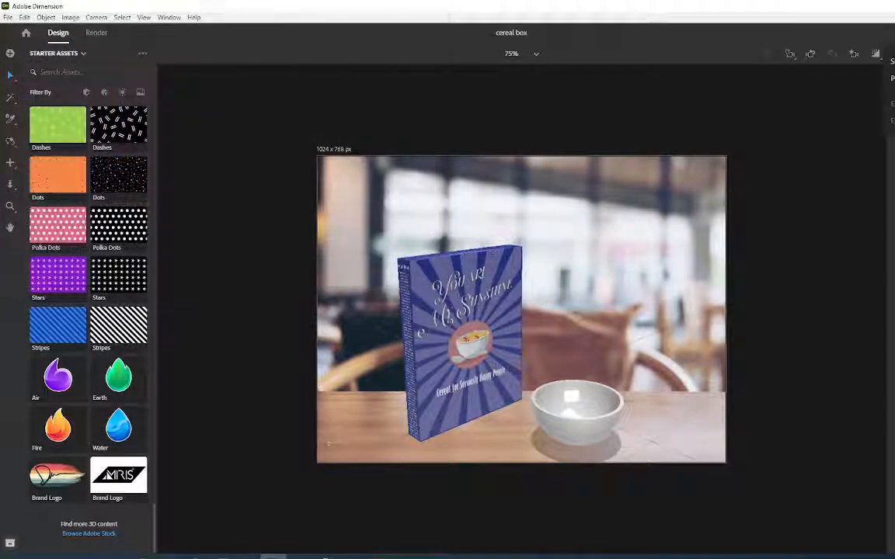